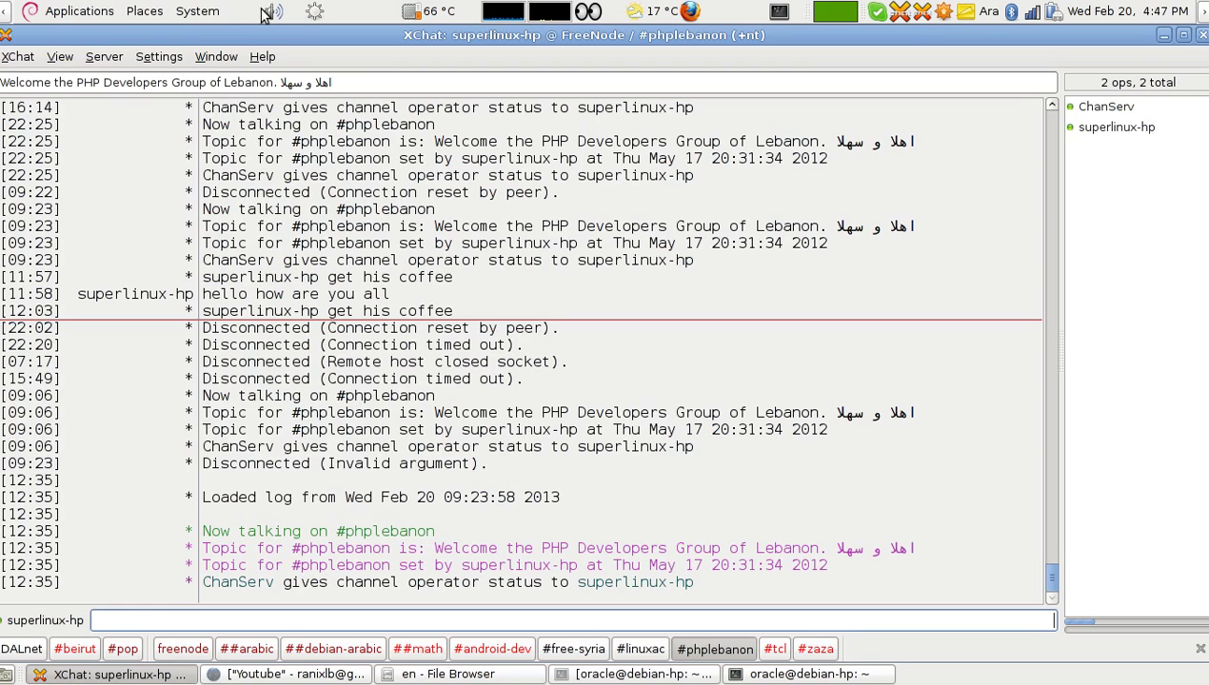
# Open the gedit text editor with a new blank document
pyautogui.click(80, 11)
pyautogui.moveTo(78, 93)
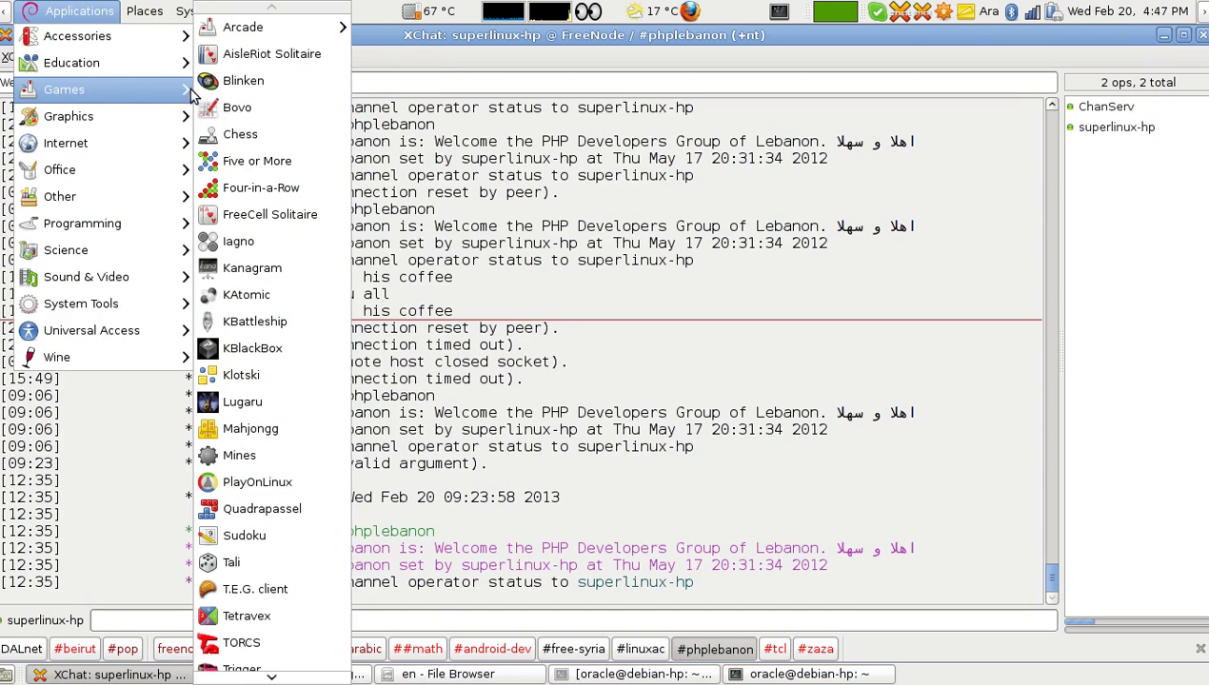
pyautogui.moveTo(107, 131)
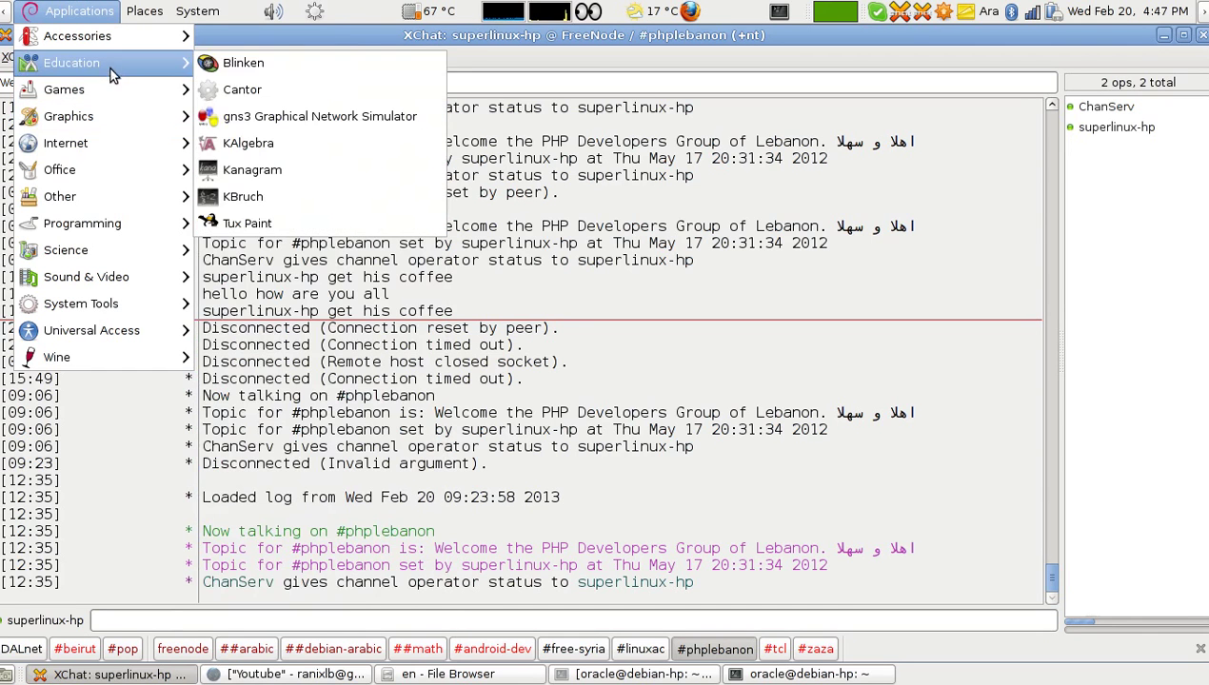
pyautogui.moveTo(140, 35)
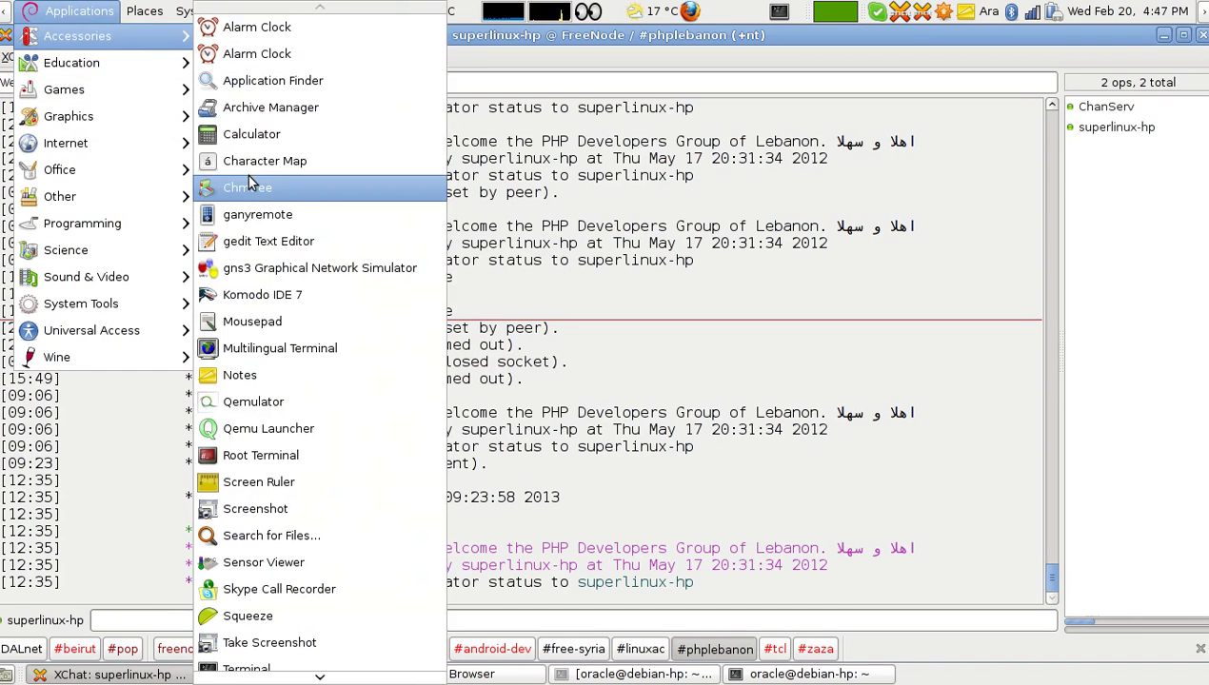
pyautogui.click(246, 238)
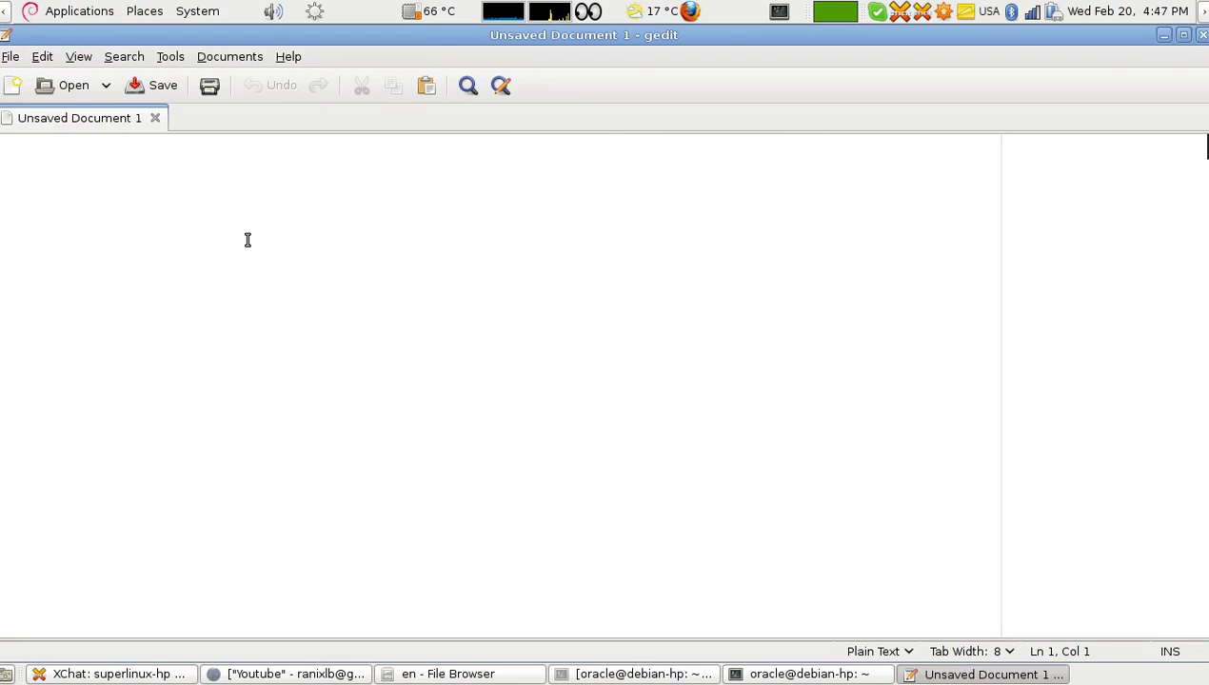
# Write "Linux, Mac OS X," on the first line of the blank document
pyautogui.write('W')
pyautogui.press('BackSpace')
pyautogui.write('Linux')
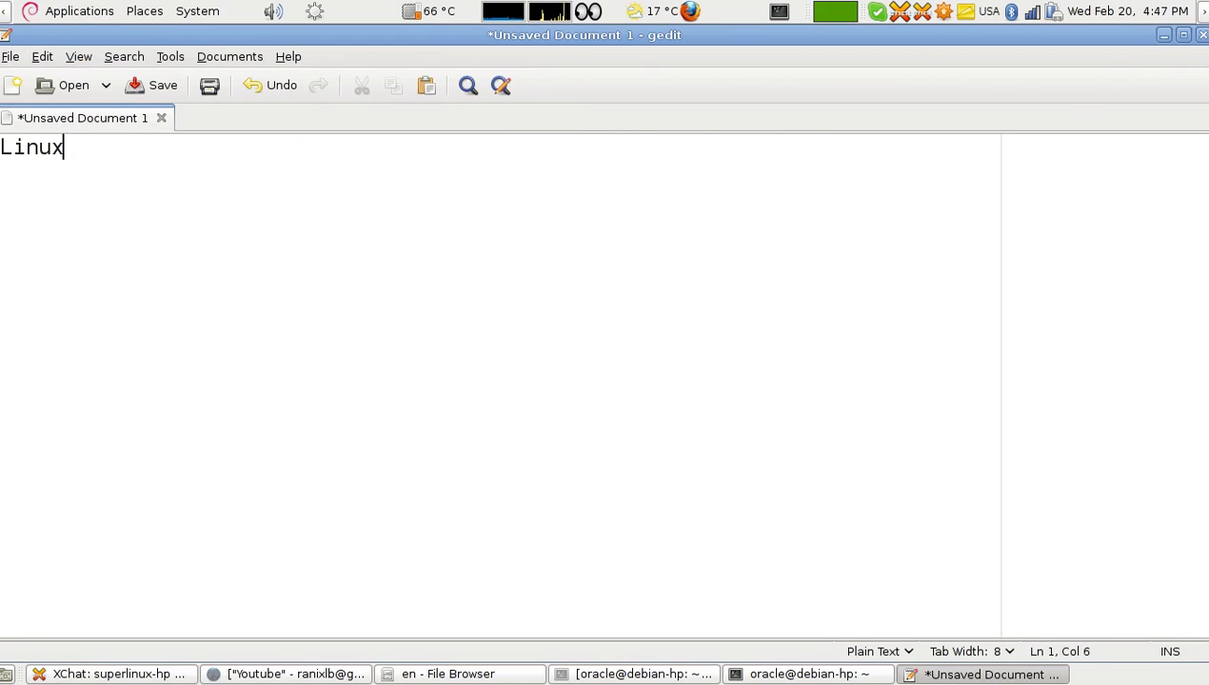
pyautogui.write(', Mac')
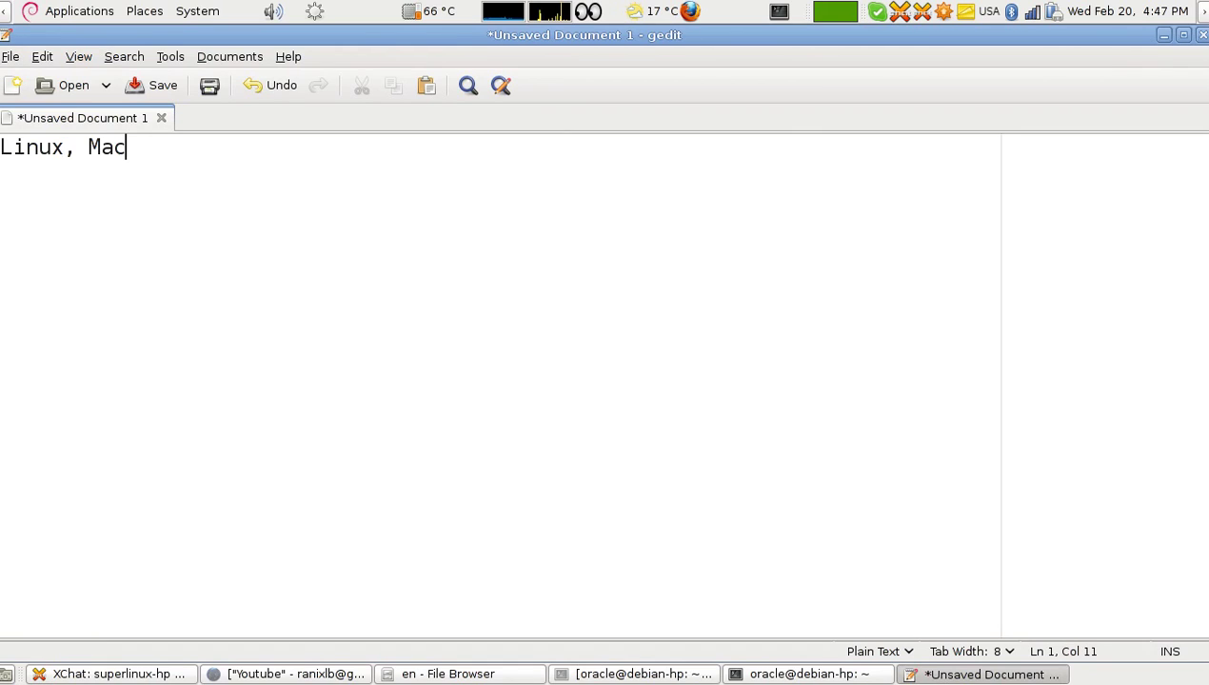
pyautogui.write('o')
pyautogui.press('BackSpace')
pyautogui.write('OS x')
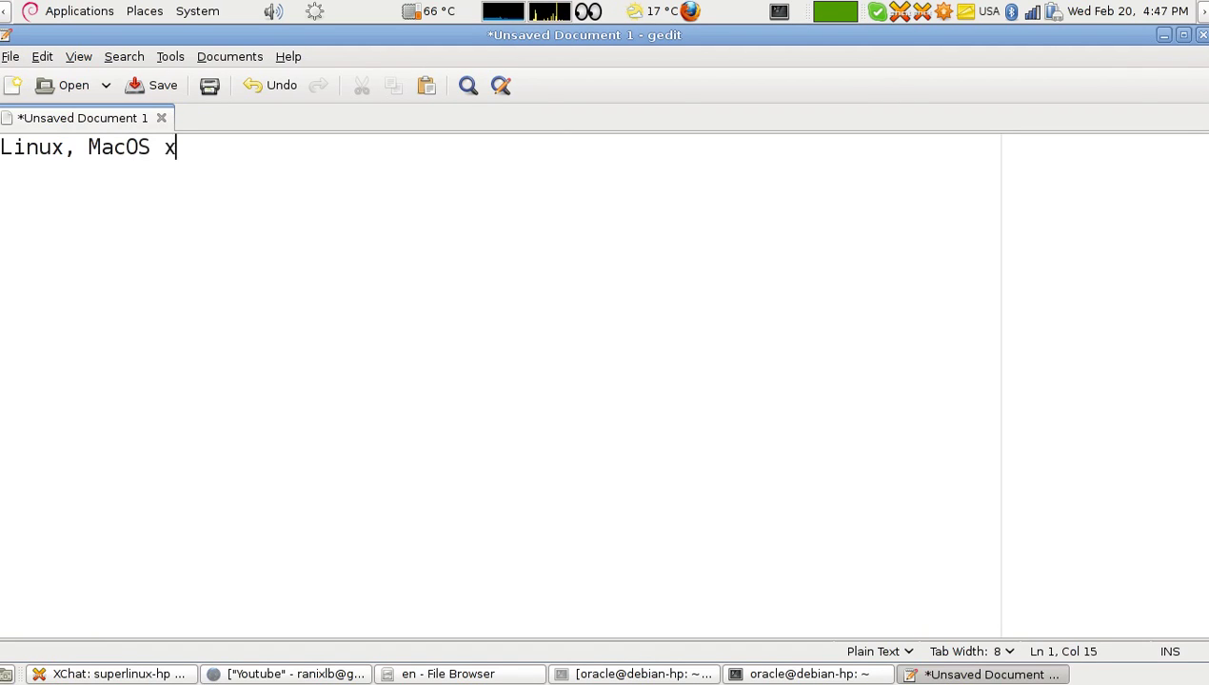
pyautogui.press('BackSpace')
pyautogui.write('X')
pyautogui.press('Left')
pyautogui.press('Left')
pyautogui.press('Left')
pyautogui.press('Left')
pyautogui.press('End')
pyautogui.write(',')
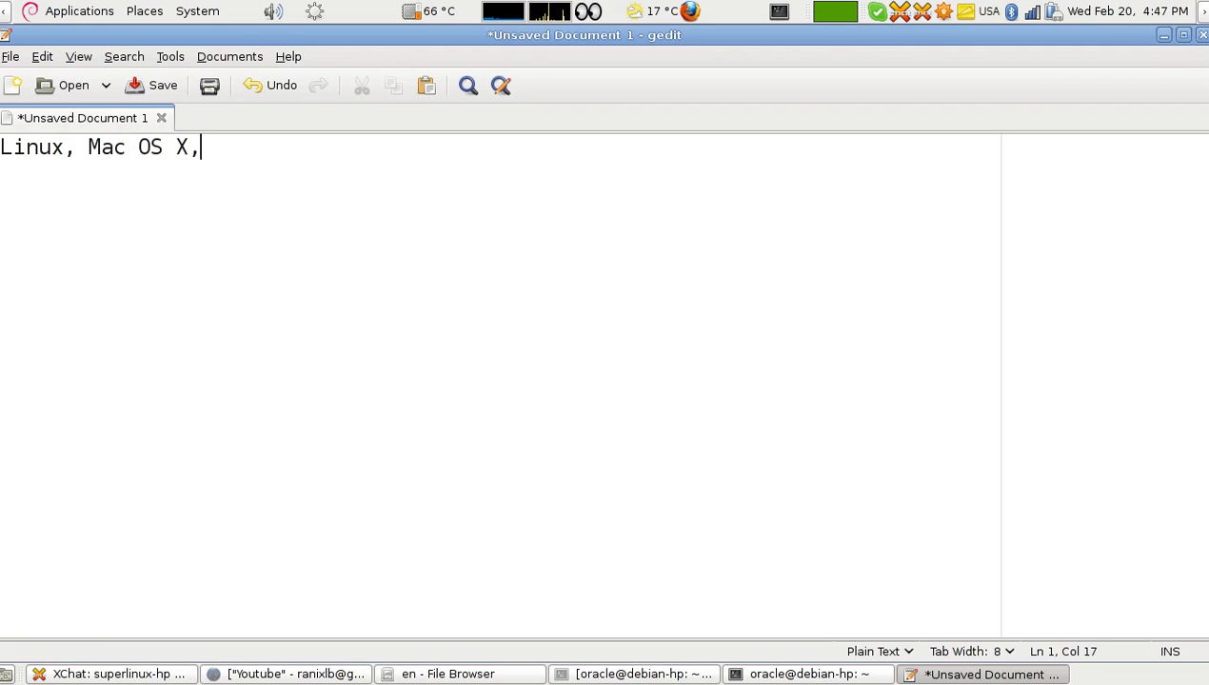
# Append "FreeBSD..." to the first line and start the fourth line with "Win", leaving two empty lines between
pyautogui.write(' FreeBSD')
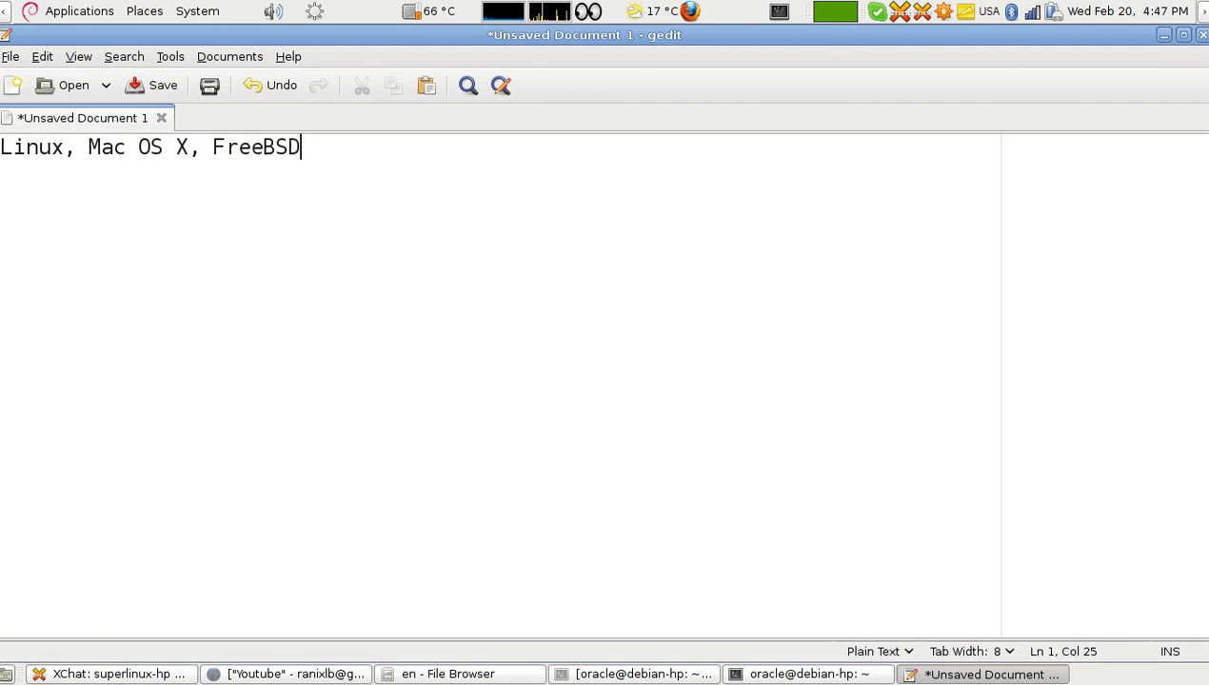
pyautogui.write('...')
pyautogui.press('Return')
pyautogui.press('Return')
pyautogui.press('Return')
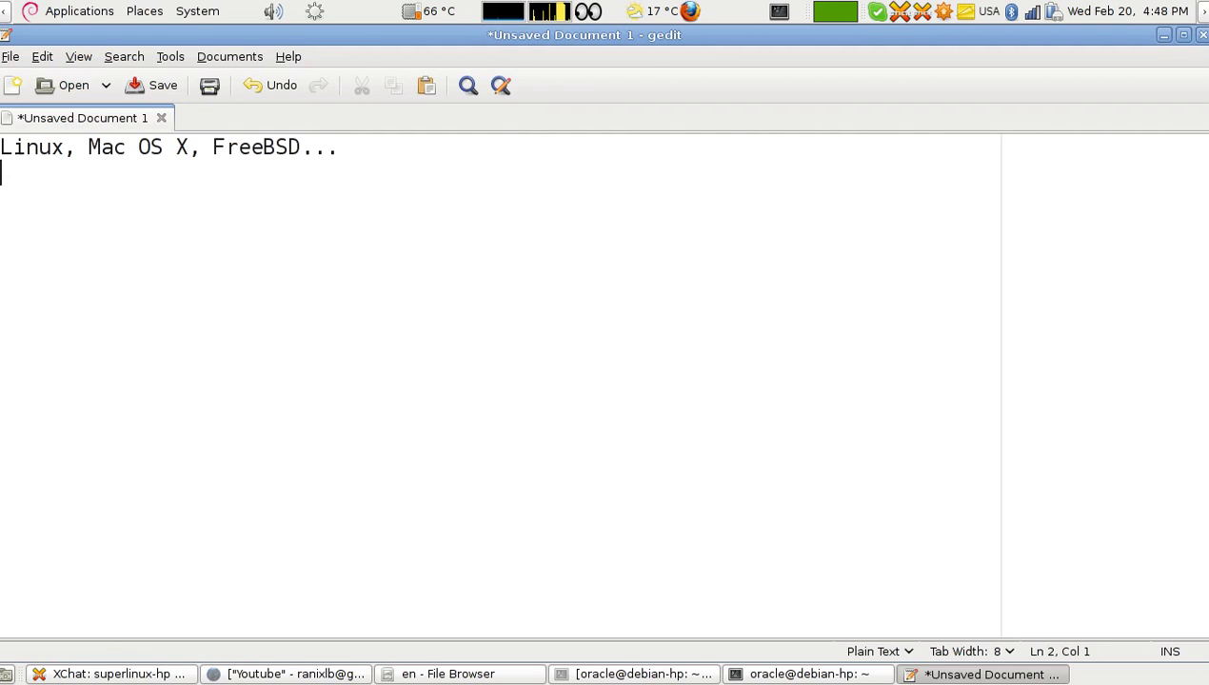
pyautogui.write('Wi')
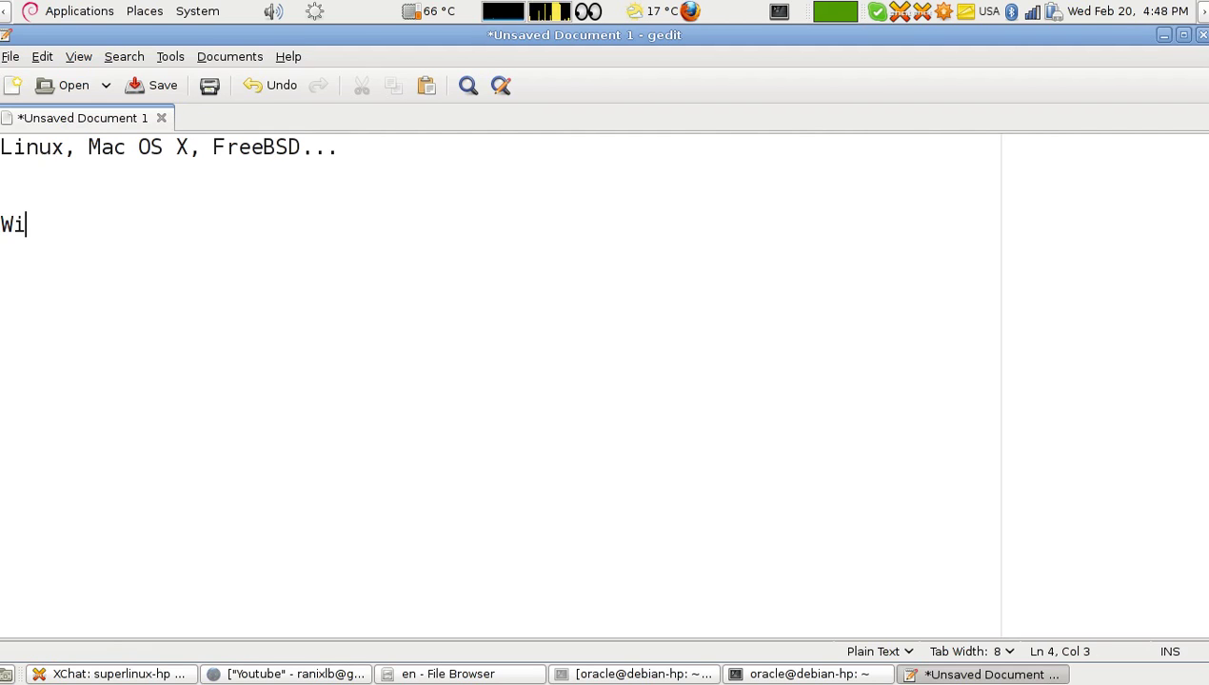
pyautogui.write('n')
# Append "Android , Iphone" to the end of the first line, after "FreeBSD..."
pyautogui.click(2, 172)
pyautogui.click(338, 146)
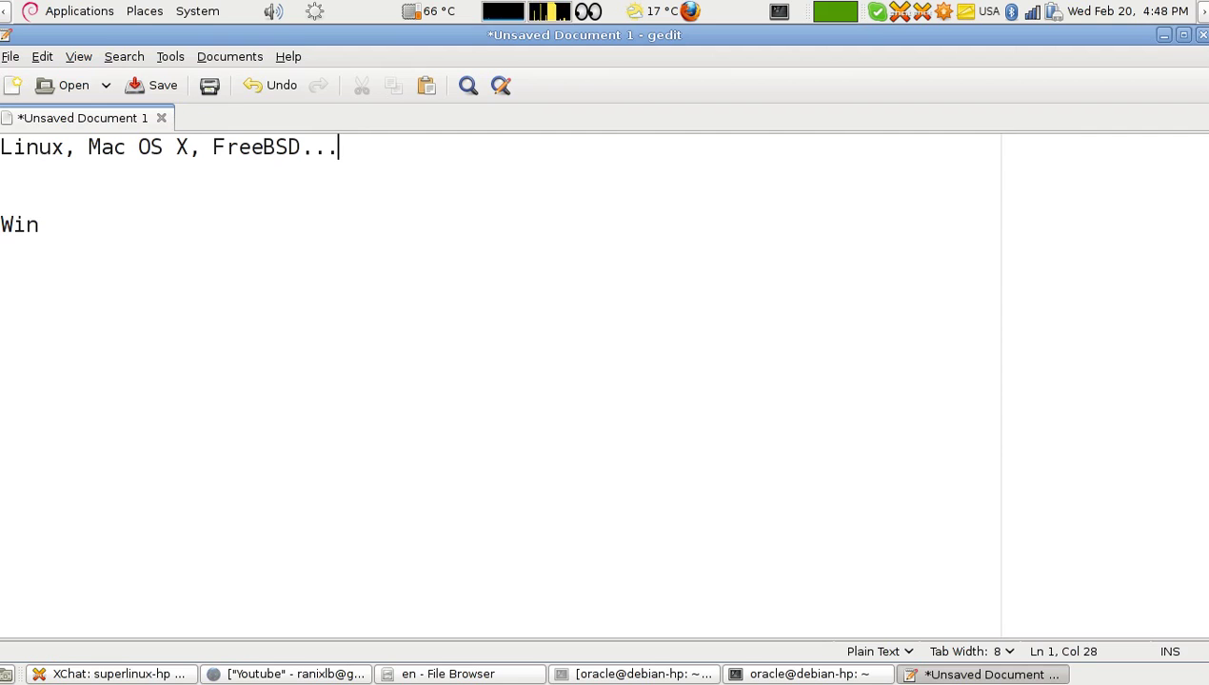
pyautogui.write('And')
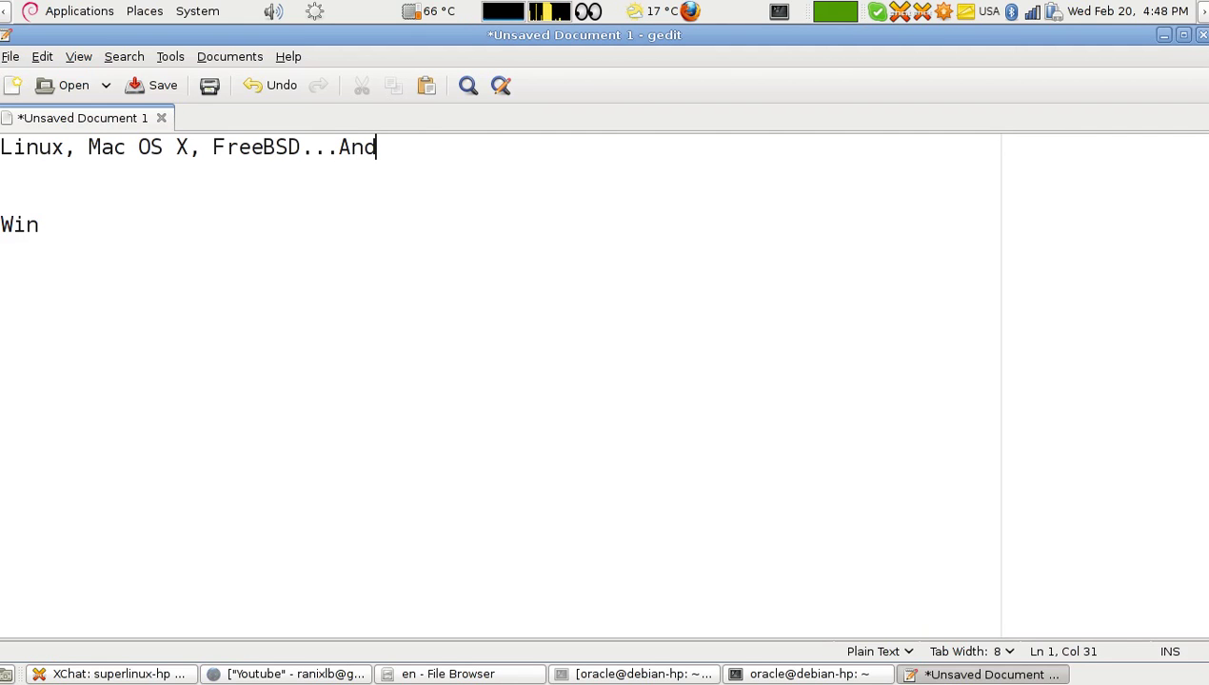
pyautogui.write('roid ')
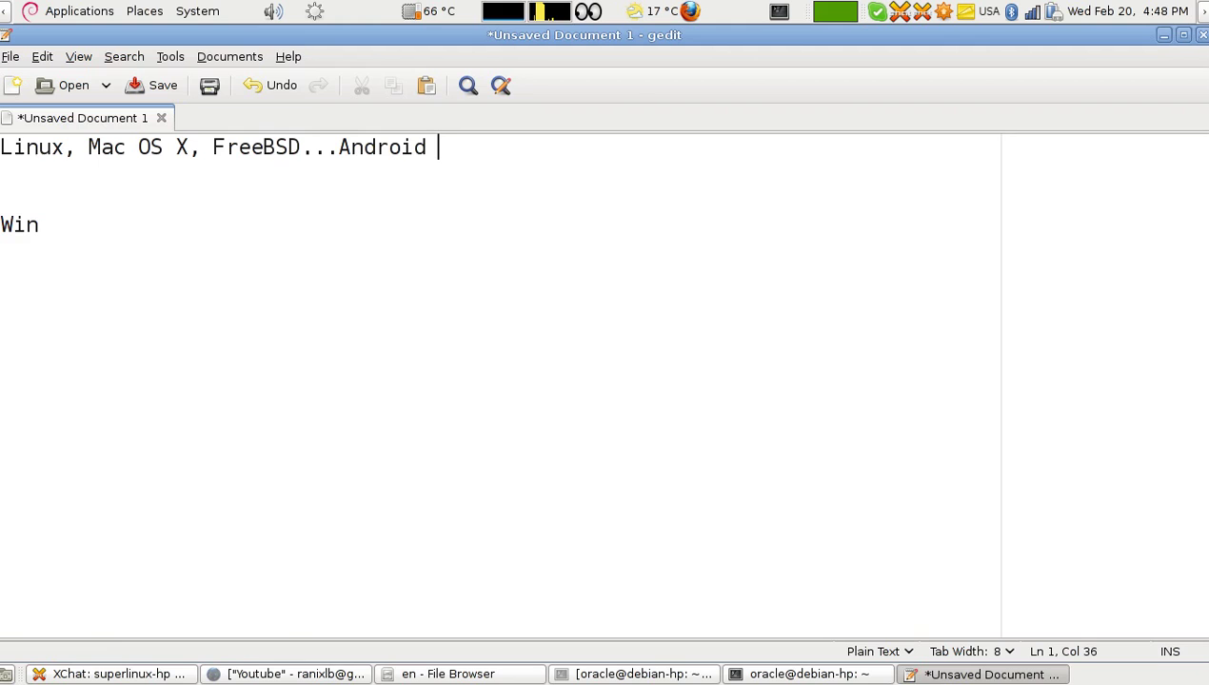
pyautogui.write('a')
pyautogui.press('BackSpace')
pyautogui.write('Ipho')
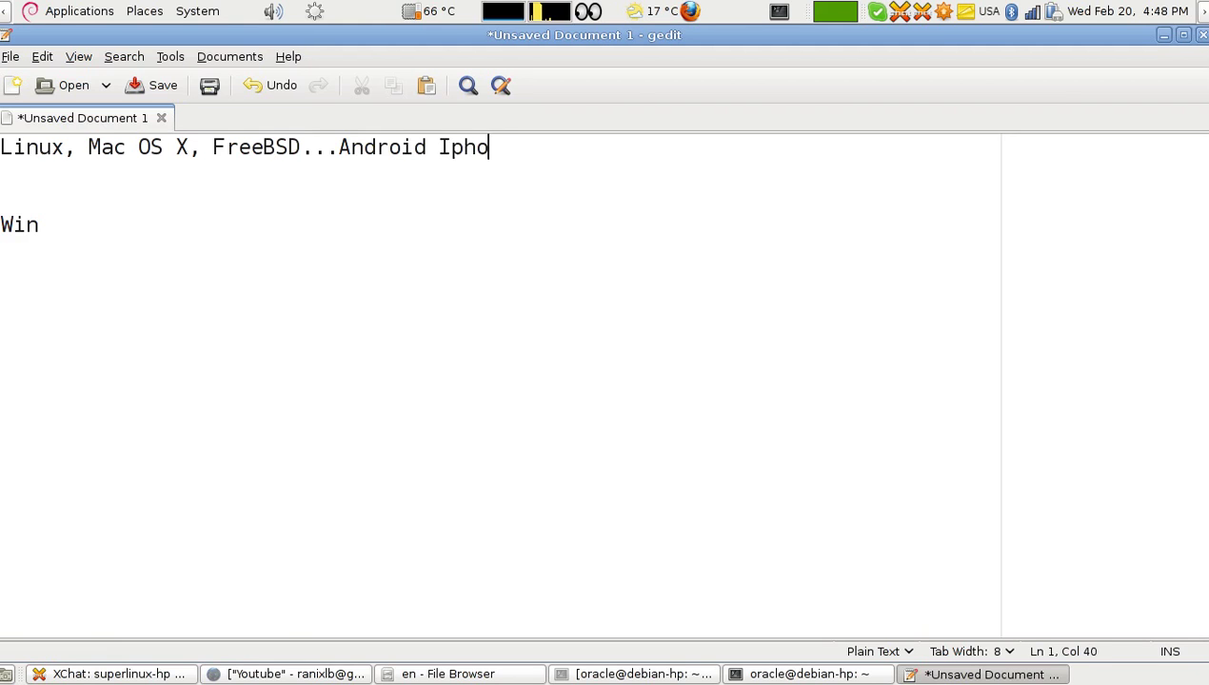
pyautogui.write('ne')
pyautogui.press('Left')
pyautogui.press('Left')
pyautogui.press('Left')
pyautogui.press('Left')
pyautogui.press('Left')
pyautogui.press('Left')
pyautogui.write(',')
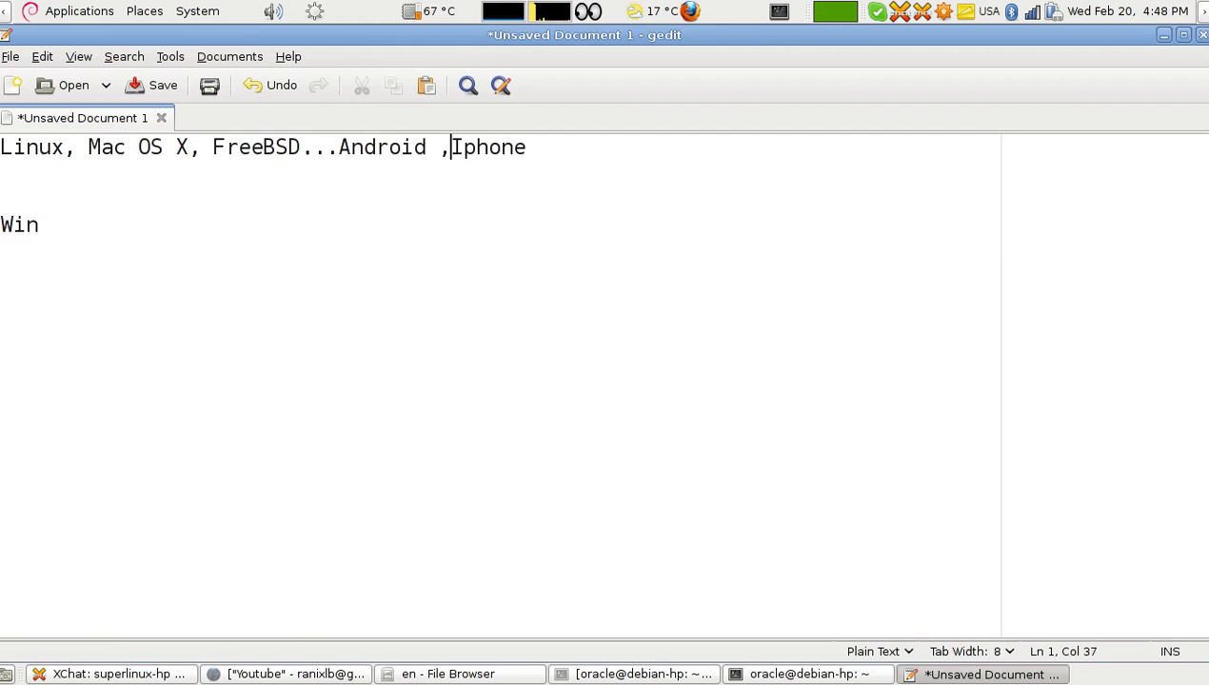
# Complete the fourth line so it reads "Windows and Symbian (Nokia)"
pyautogui.press('Down')
pyautogui.press('Down')
pyautogui.press('Down')
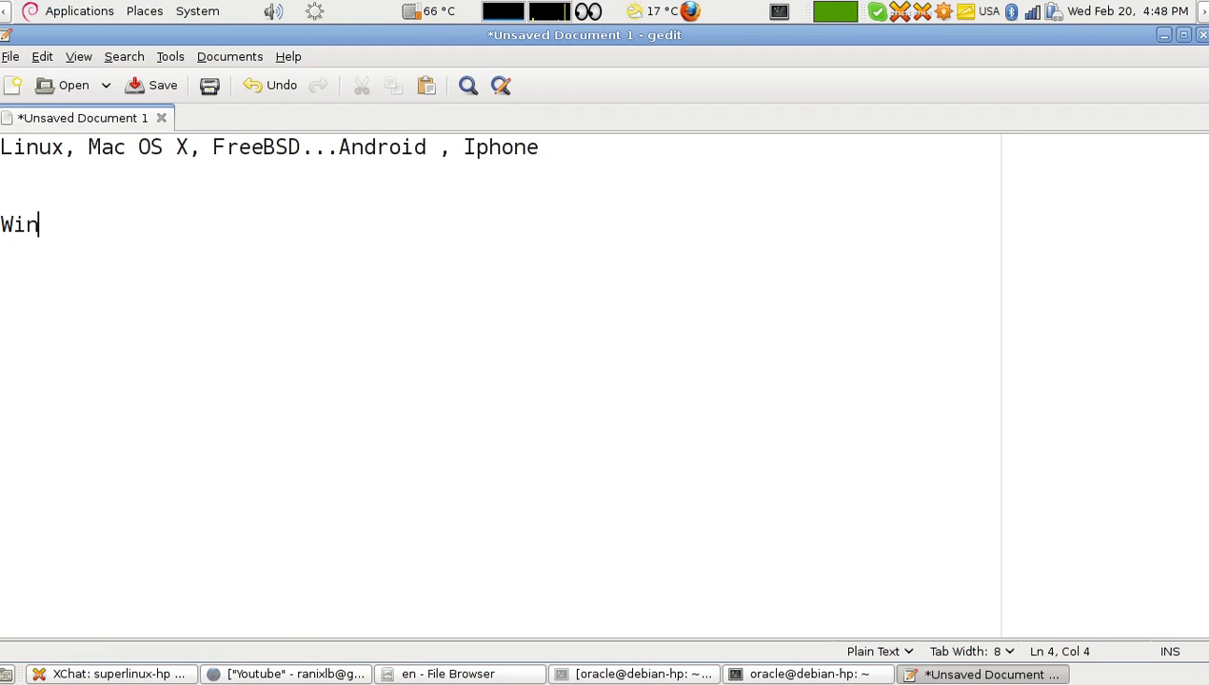
pyautogui.write('down')
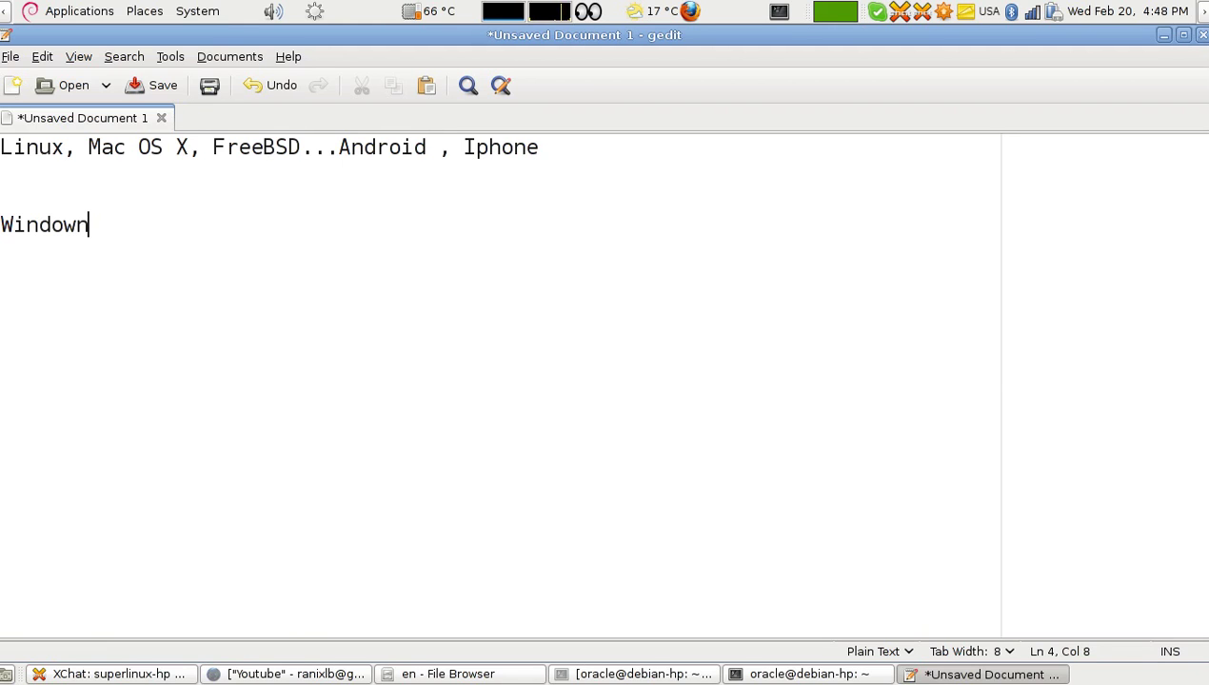
pyautogui.press('BackSpace')
pyautogui.write('s and Symb')
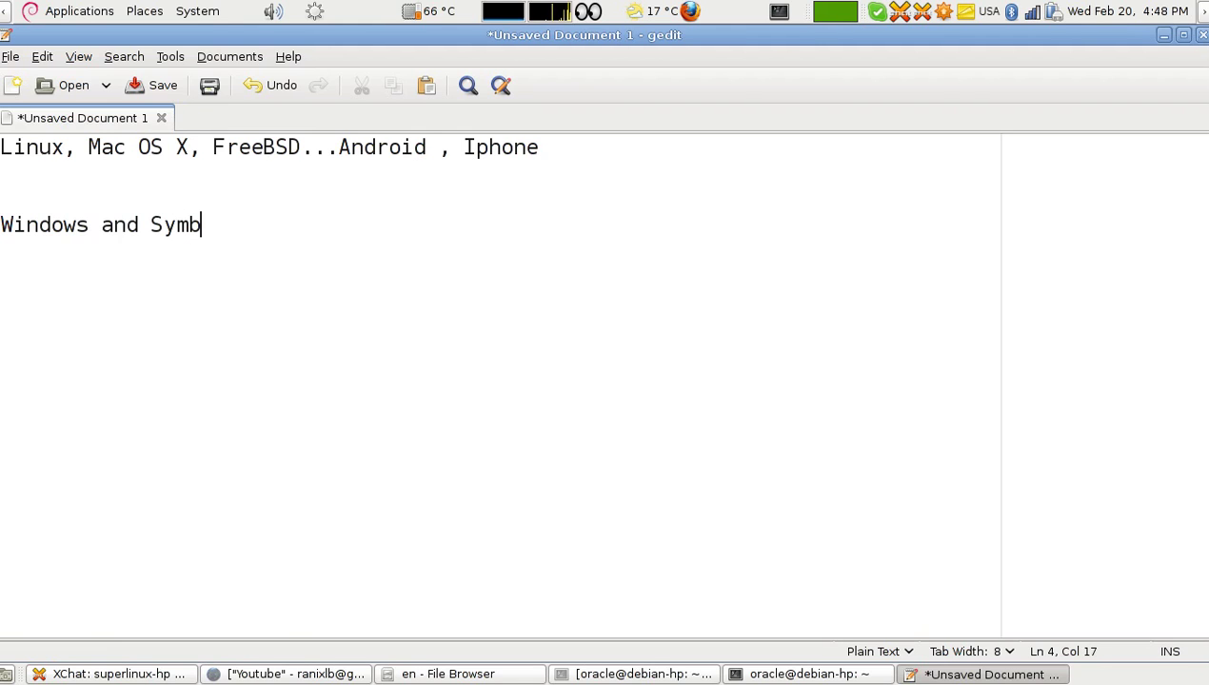
pyautogui.write('ian (')
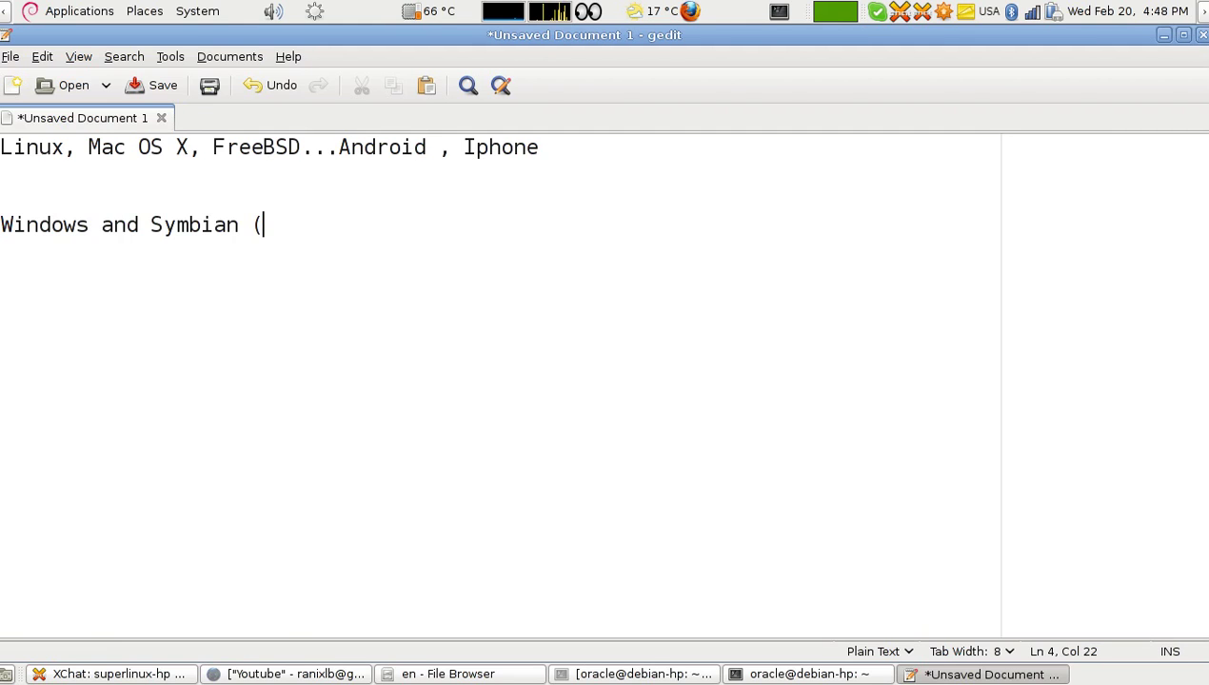
pyautogui.write('N')
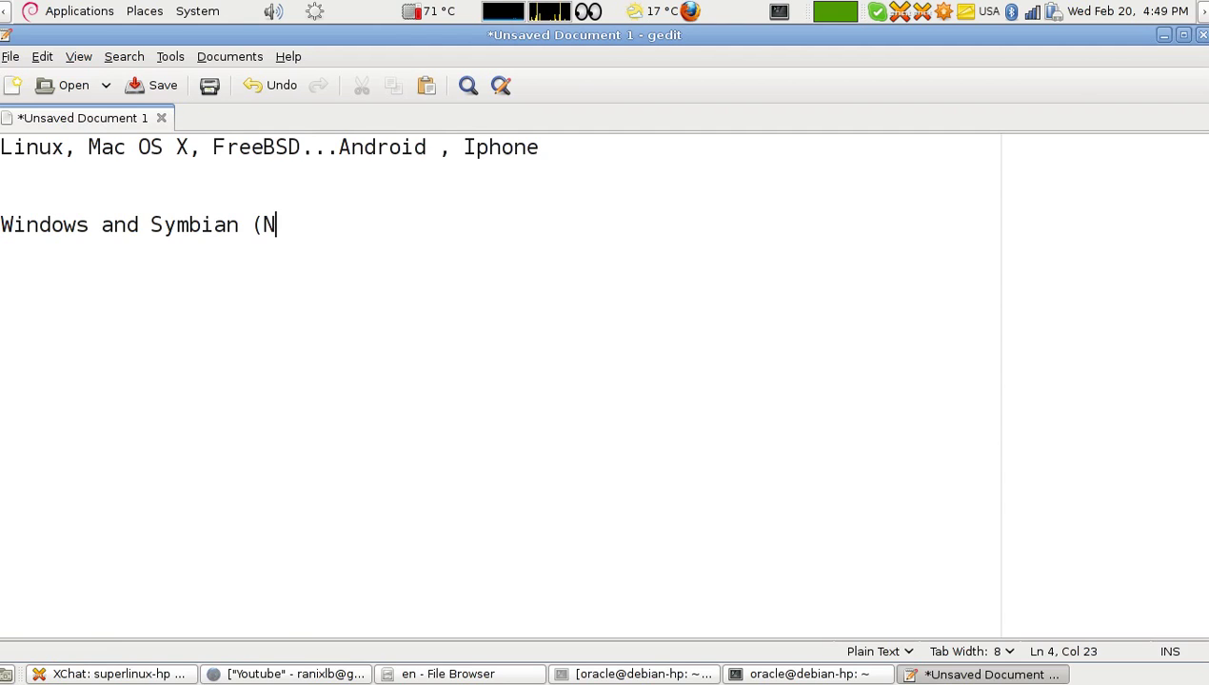
pyautogui.write('o')
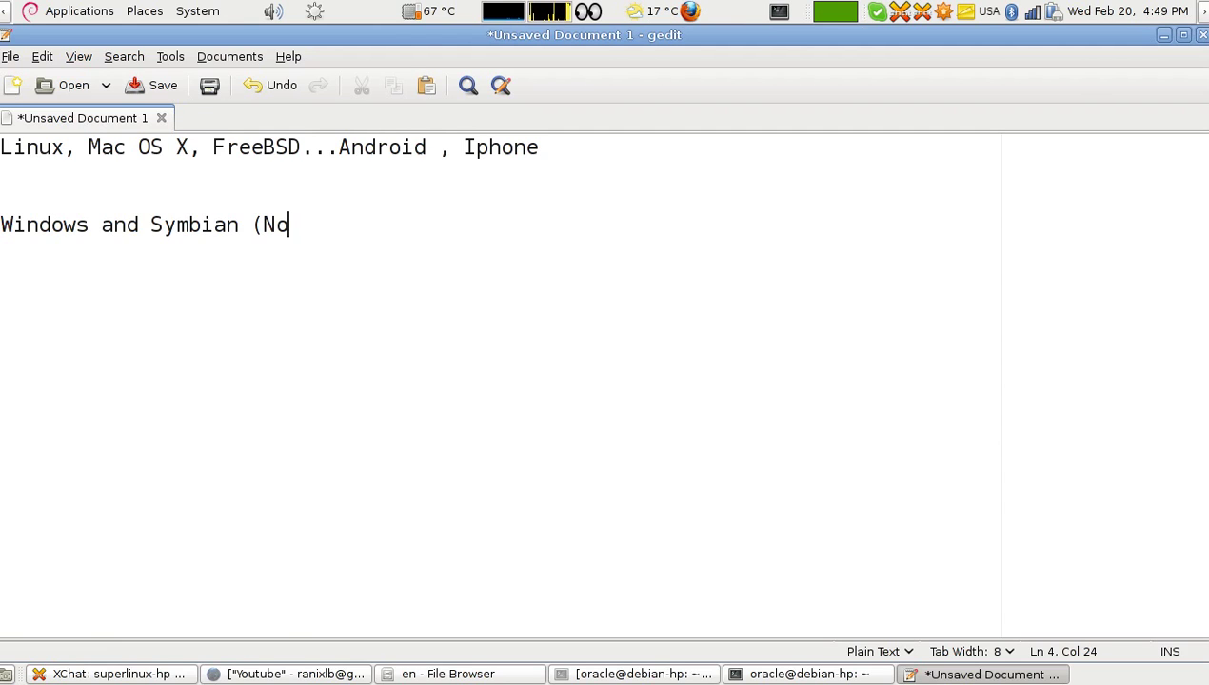
pyautogui.write('kia)')
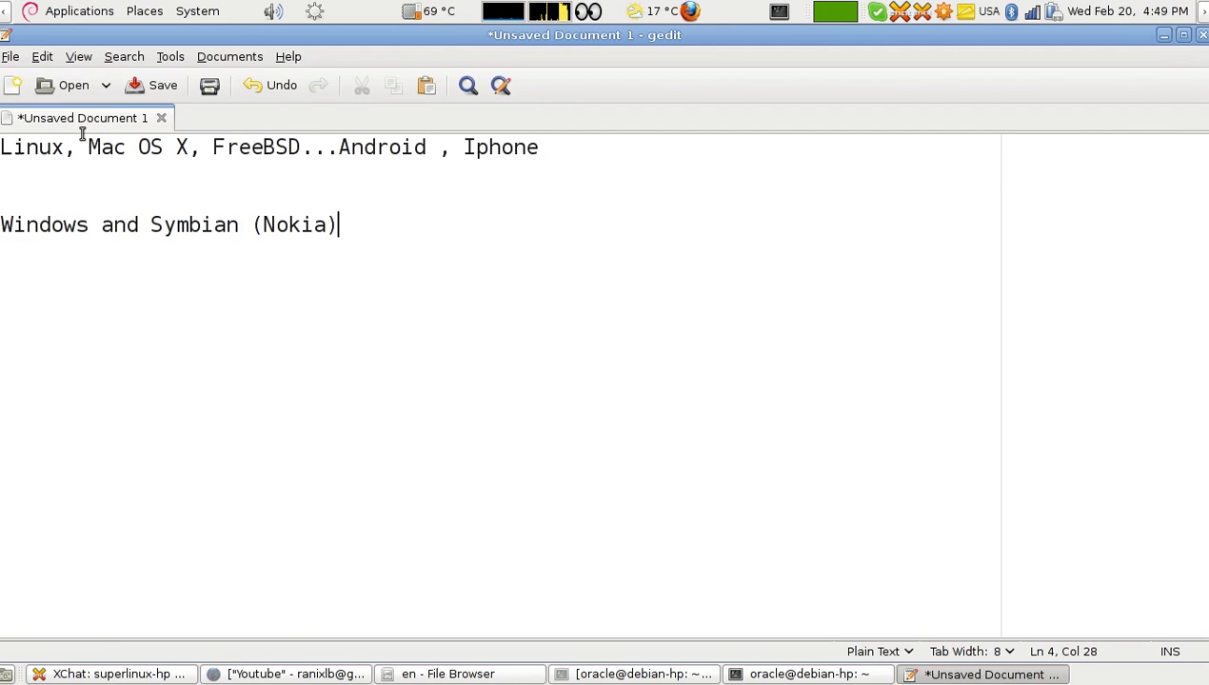
pyautogui.moveTo(3, 225); pyautogui.dragTo(11, 243)
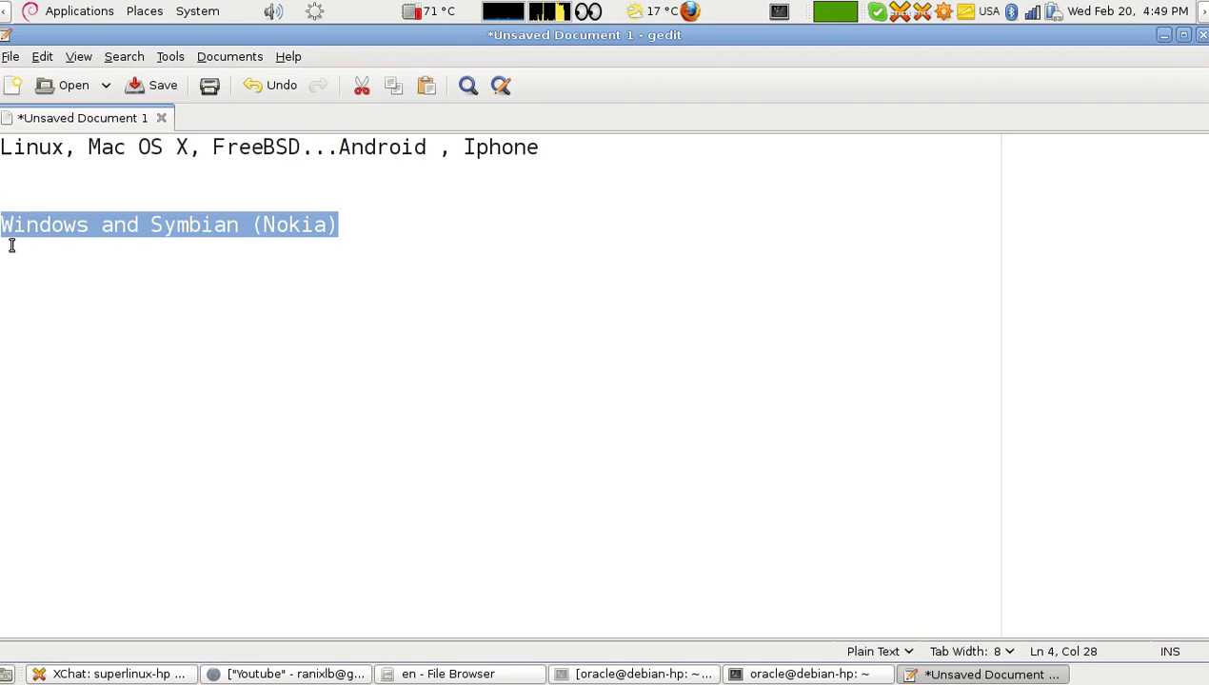
pyautogui.click(19, 259)
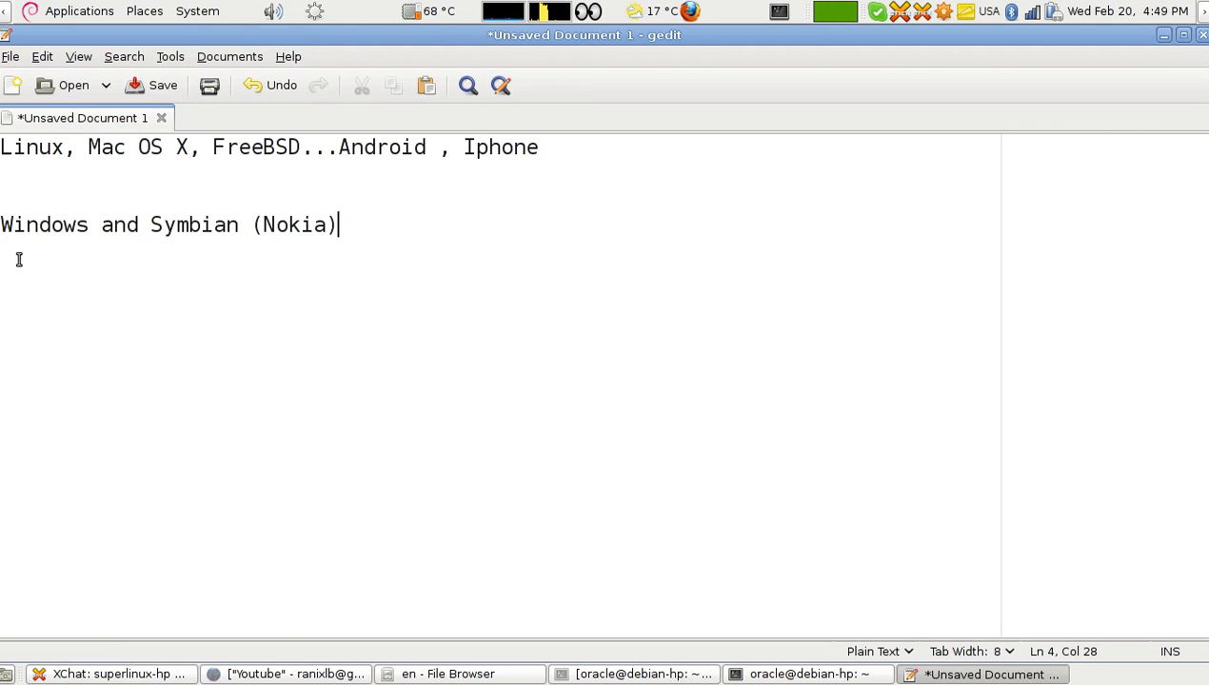
# Write the example path "/home/oracle/..../my" on the second line, directly below the Linux and Mac OS X list
pyautogui.click(18, 167)
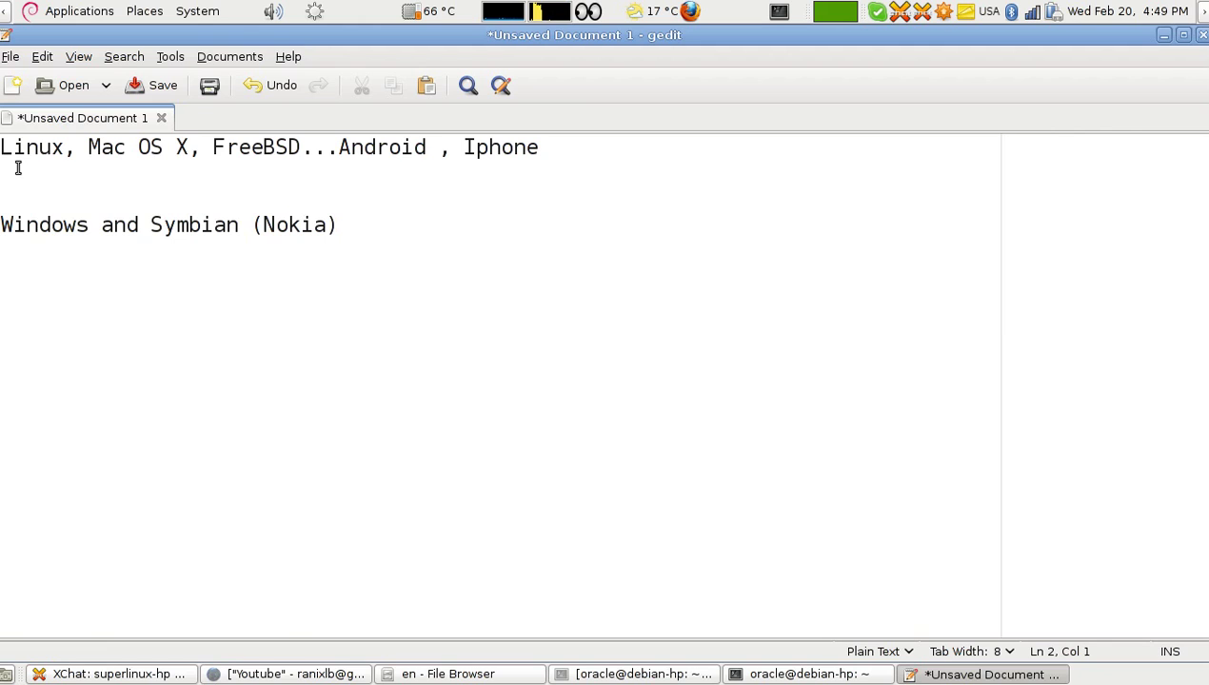
pyautogui.write('/')
pyautogui.write('home')
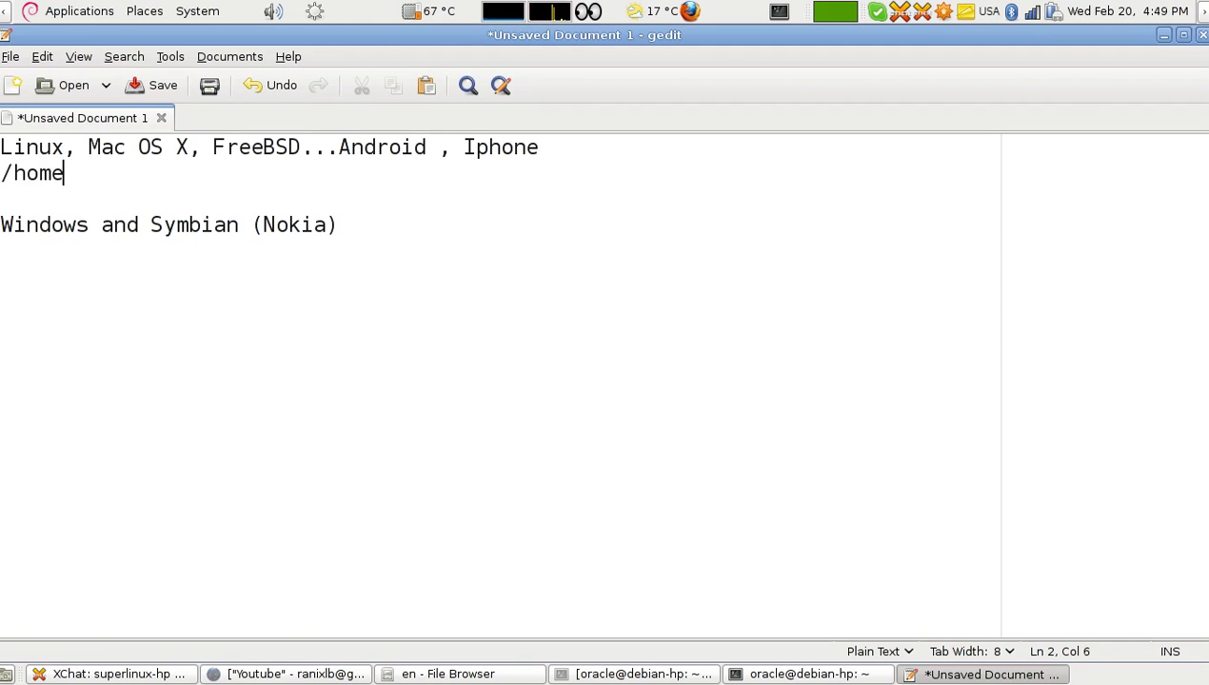
pyautogui.write('/orca')
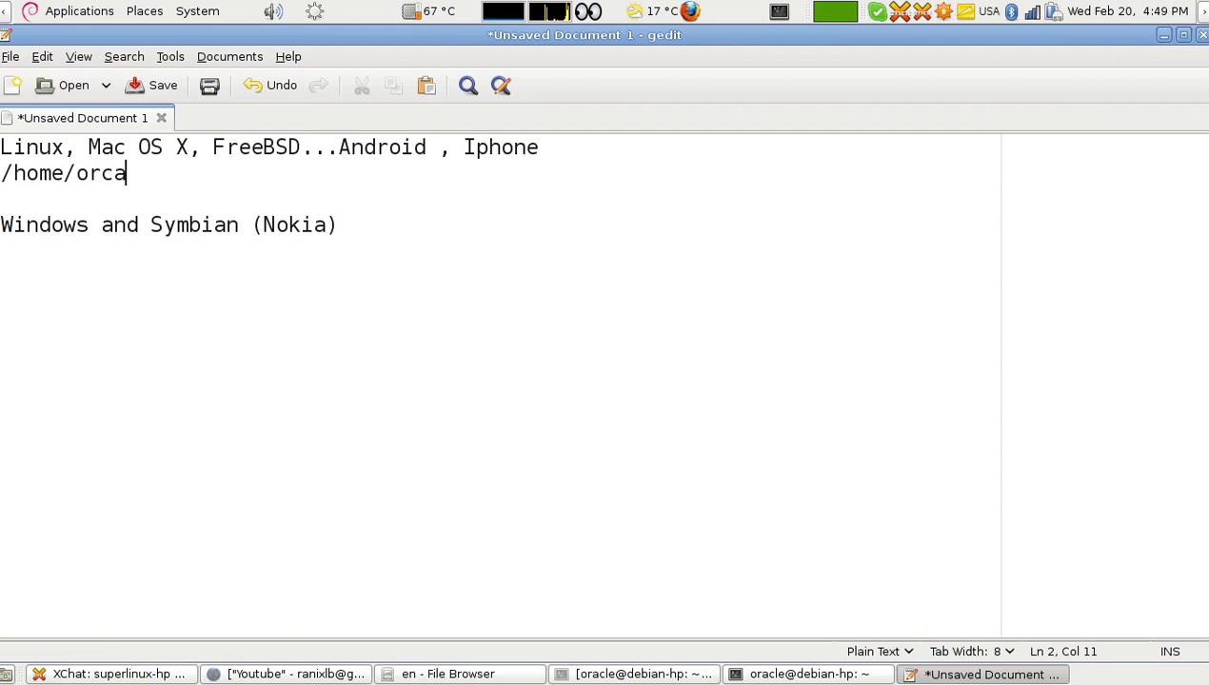
pyautogui.press('BackSpace')
pyautogui.write('l')
pyautogui.press('BackSpace')
pyautogui.press('BackSpace')
pyautogui.write('acle/....')
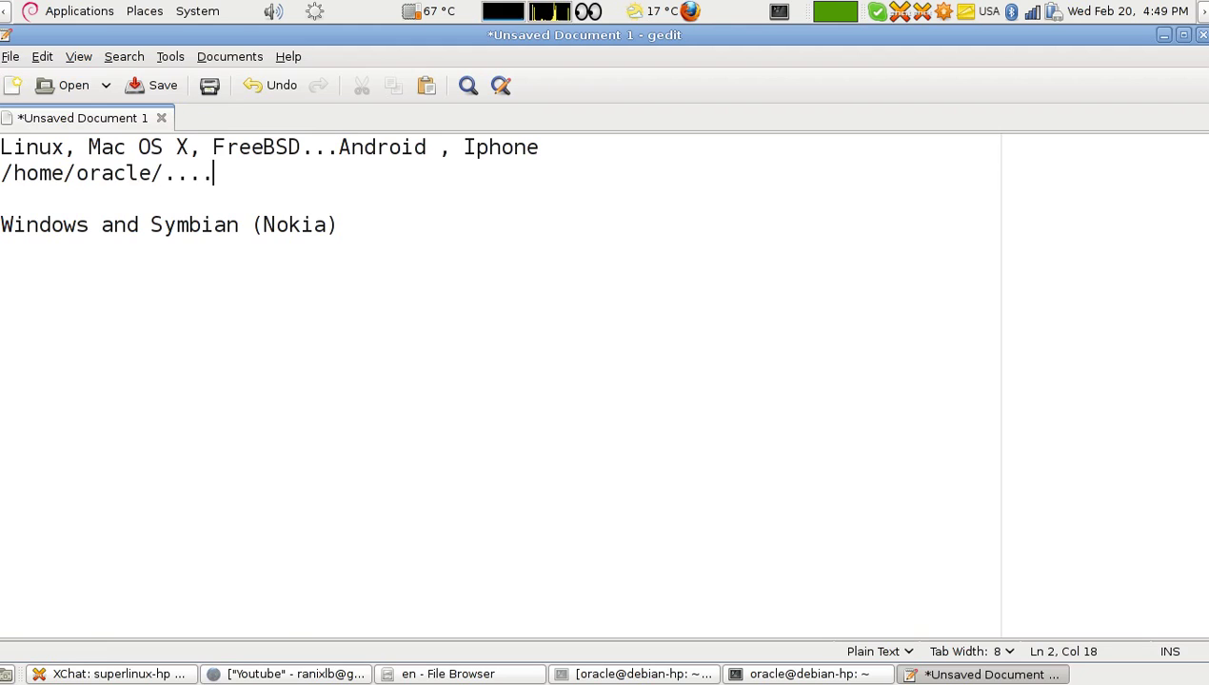
pyautogui.write('/')
pyautogui.write('my')
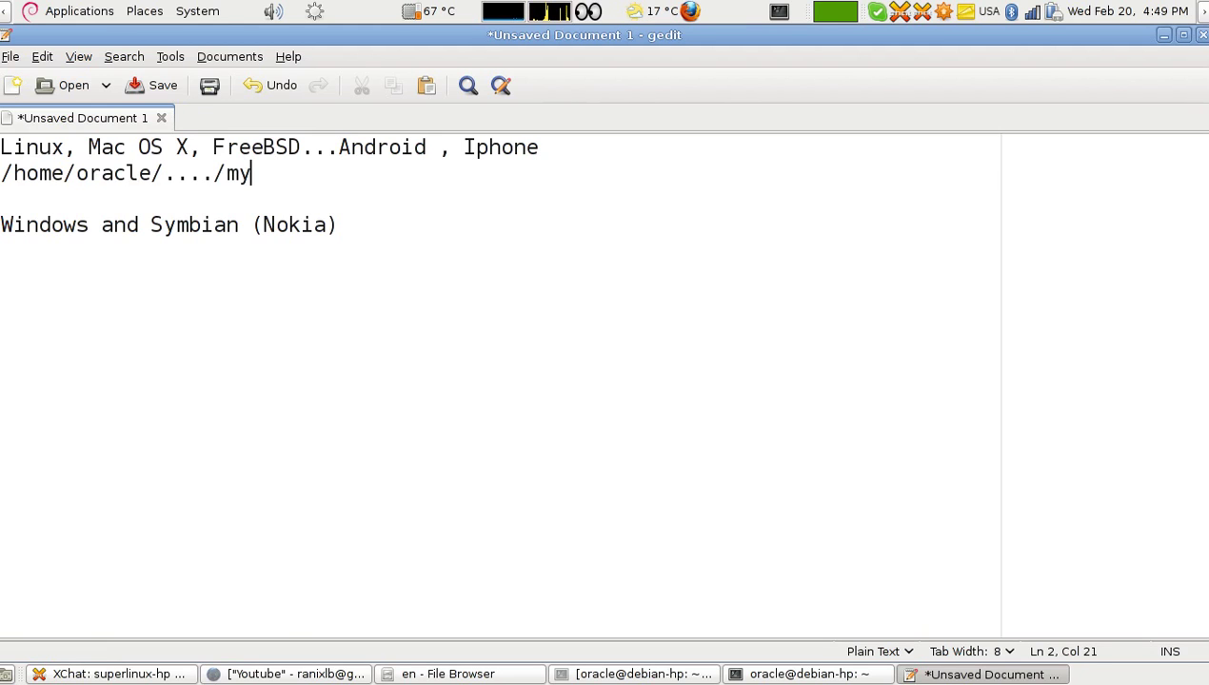
pyautogui.write('text.txt')
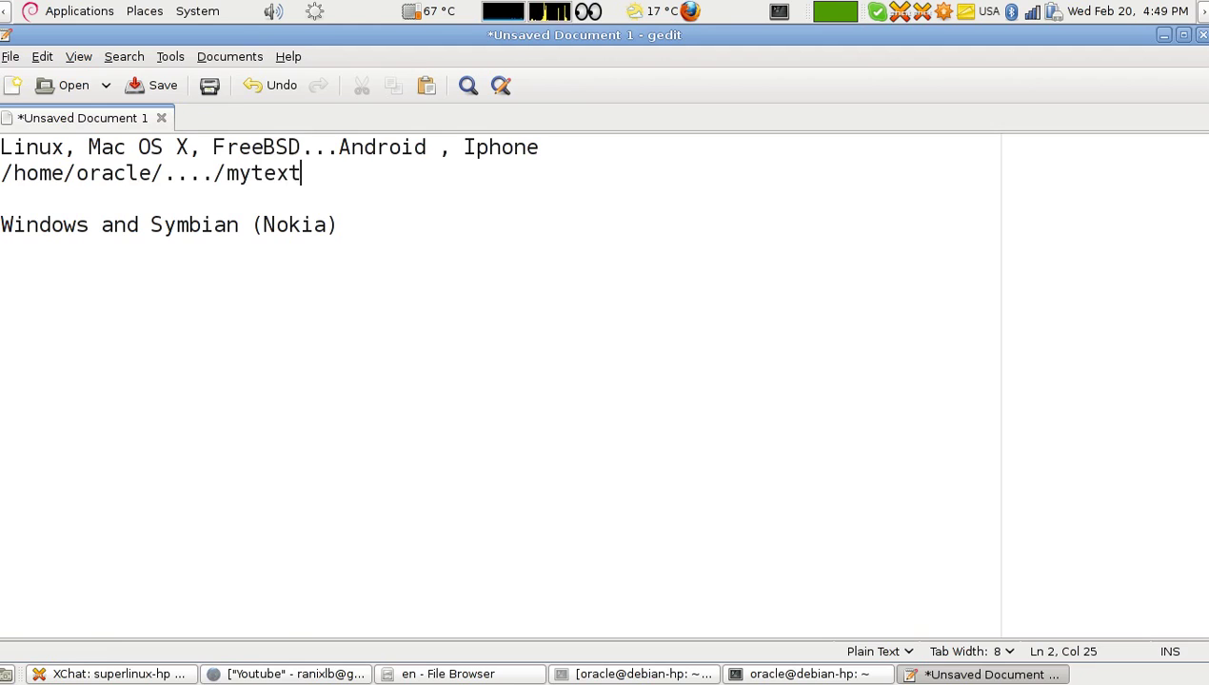
pyautogui.press('BackSpace')
pyautogui.press('BackSpace')
pyautogui.press('BackSpace')
pyautogui.press('BackSpace')
pyautogui.press('BackSpace')
pyautogui.press('BackSpace')
pyautogui.press('BackSpace')
pyautogui.press('BackSpace')
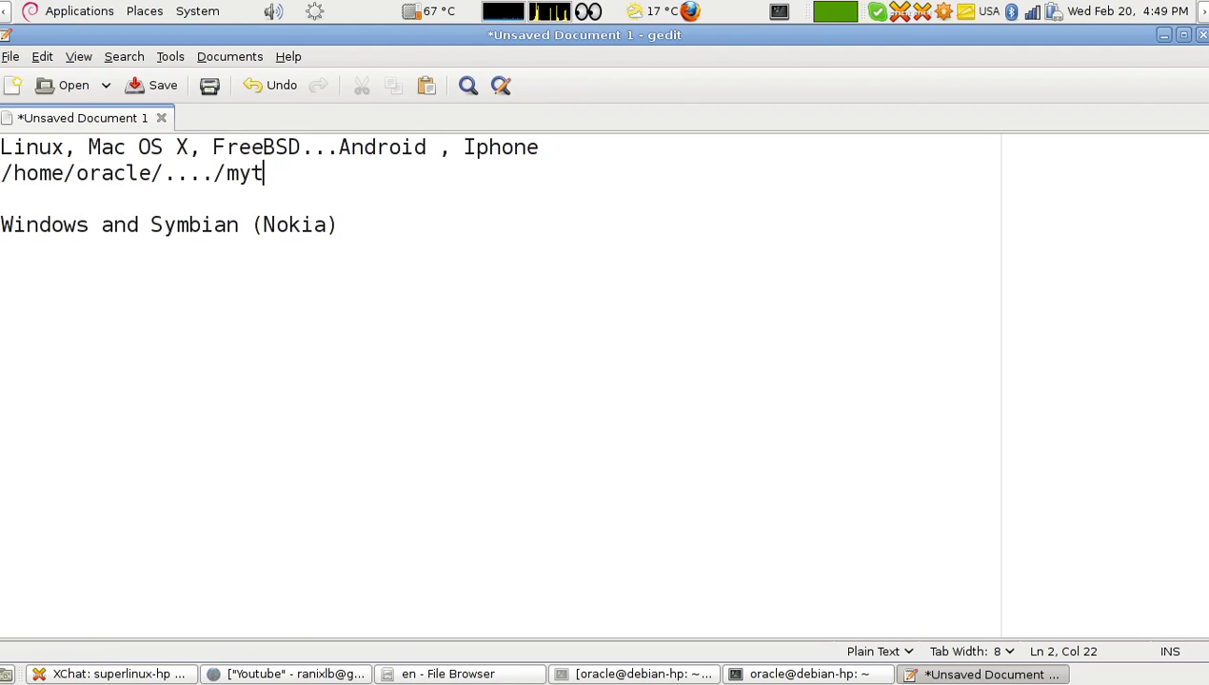
# Complete the file name at the end of the example path as "mypicture"
pyautogui.write('picute')
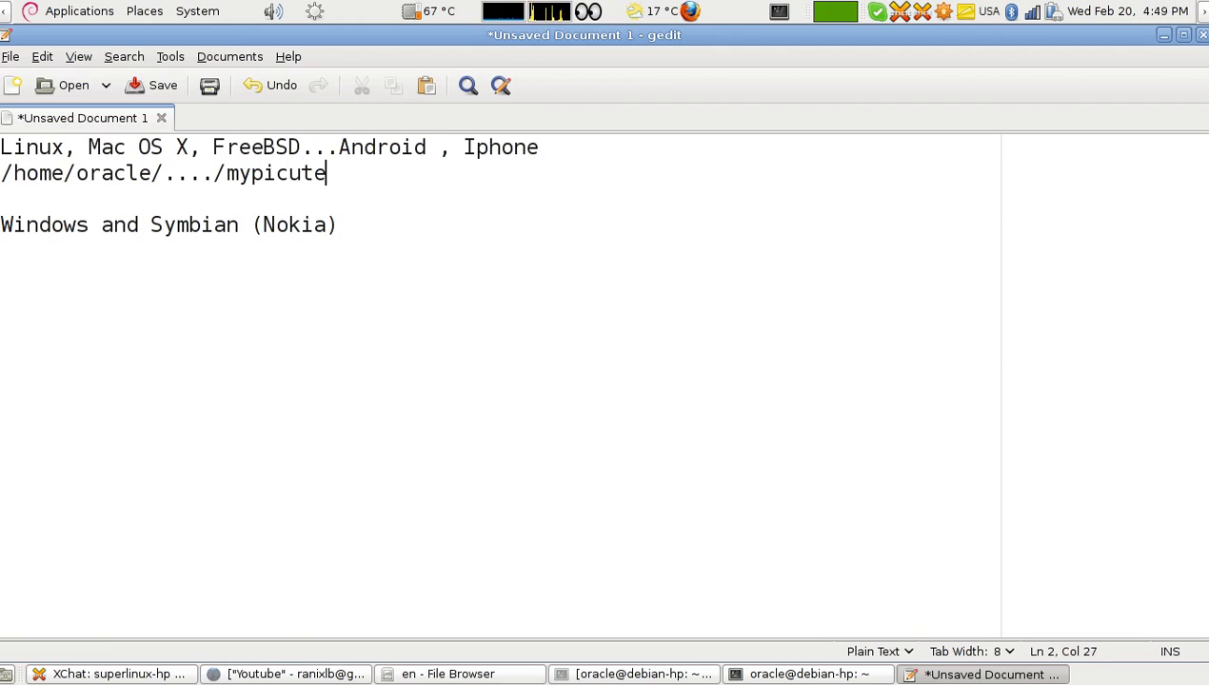
pyautogui.press('BackSpace')
pyautogui.press('BackSpace')
pyautogui.press('BackSpace')
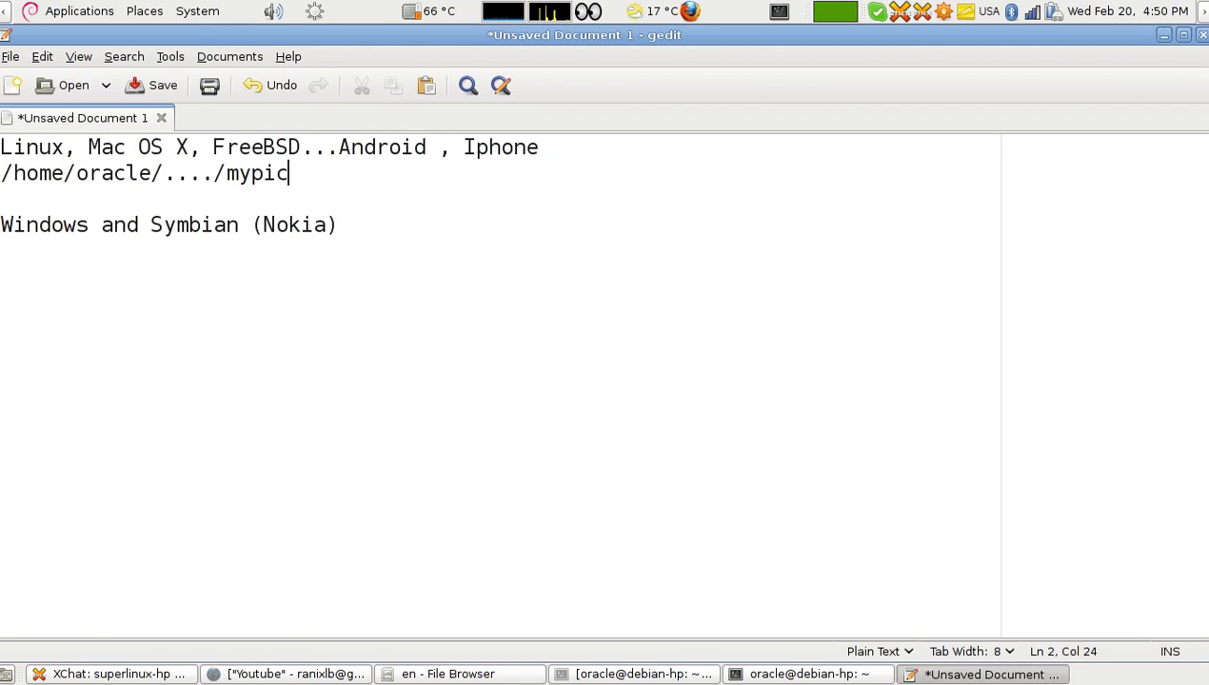
pyautogui.write('ture')
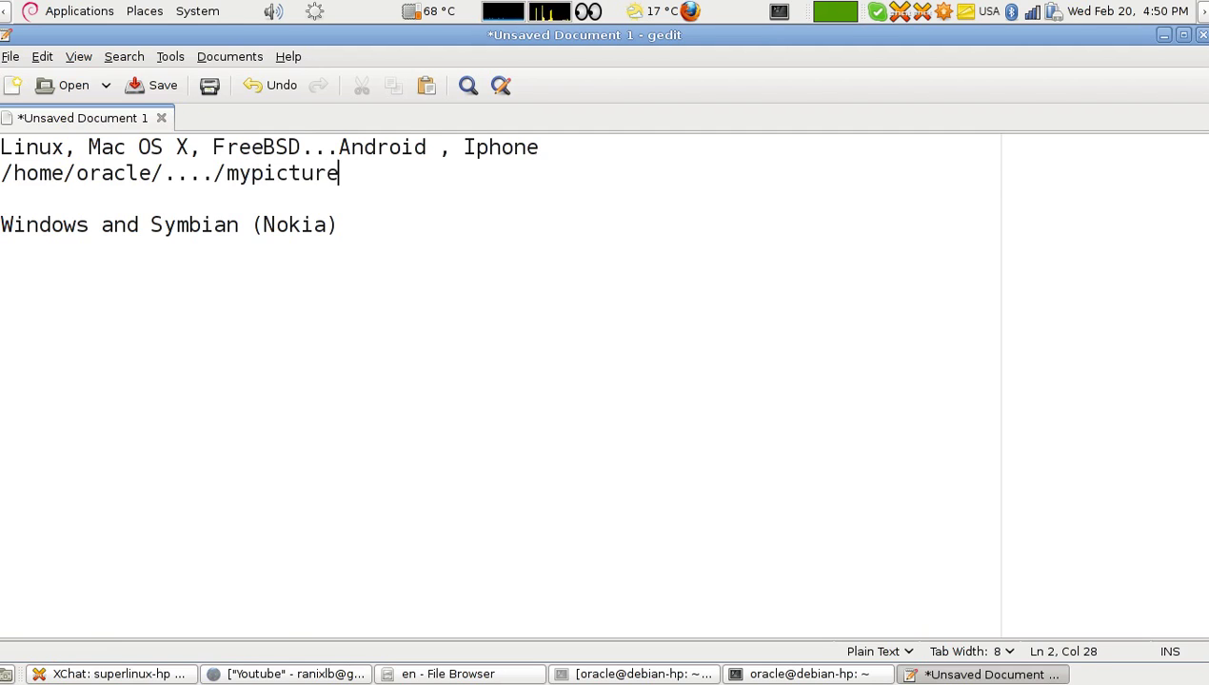
# Add the extension ".jpg" to the file name at the end of the example path
pyautogui.write('.jpn')
pyautogui.press('BackSpace')
pyautogui.write('g')
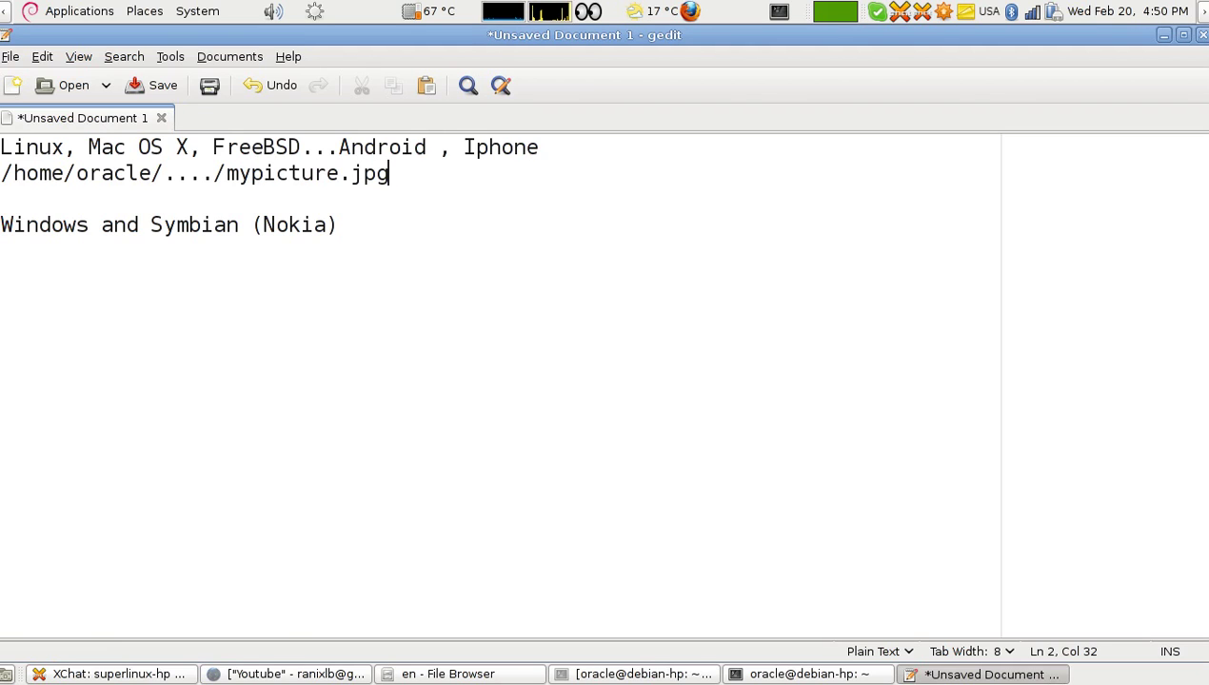
# Add two lines below the example path and write "/sdcard" on the second, keeping a blank line above it
pyautogui.press('Return')
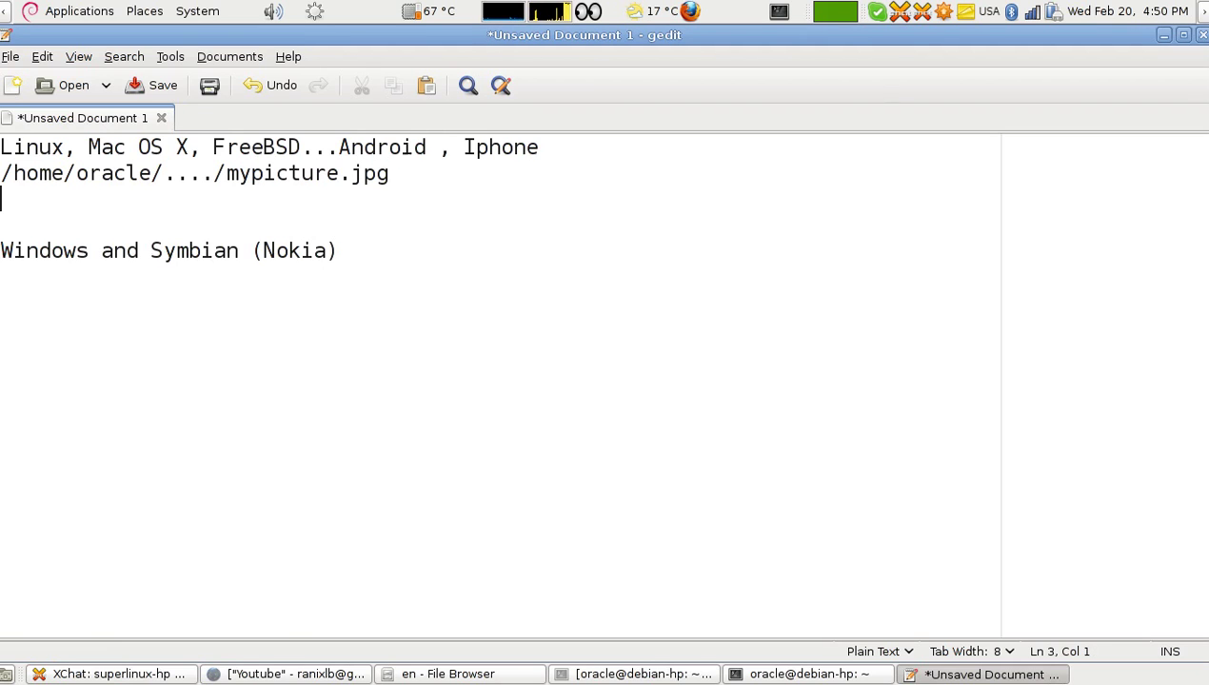
pyautogui.press('Return')
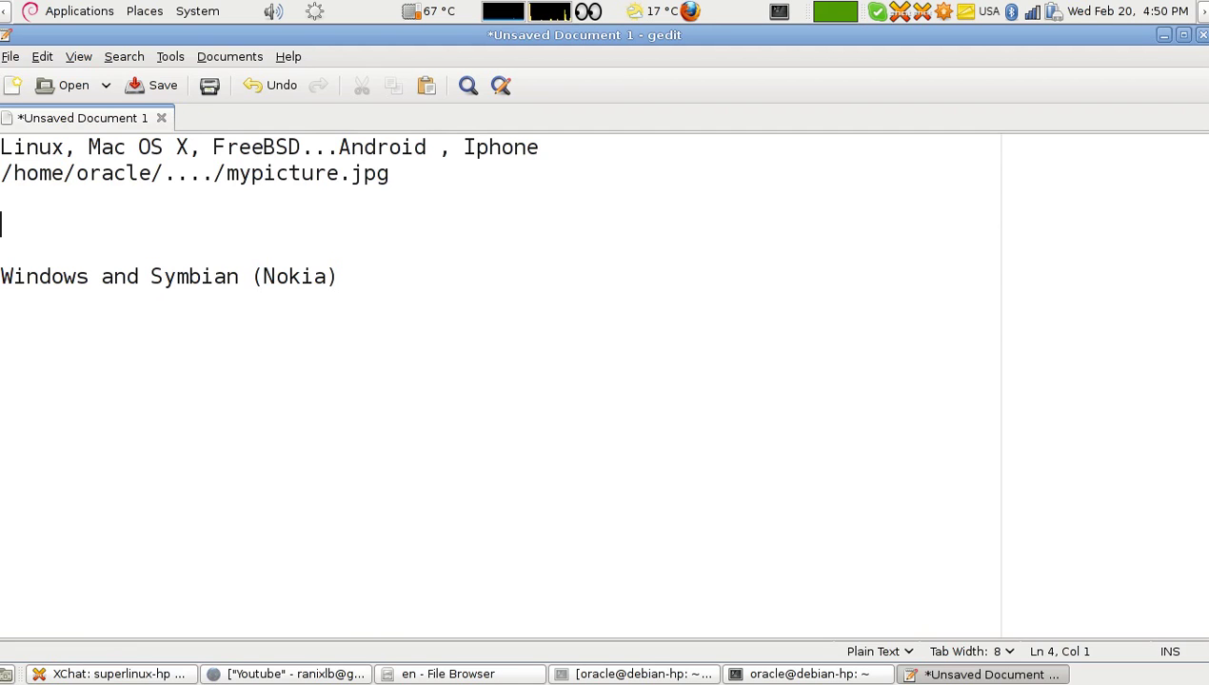
pyautogui.write('/sc')
pyautogui.press('BackSpace')
pyautogui.write('dar')
pyautogui.press('BackSpace')
pyautogui.press('BackSpace')
pyautogui.write('c')
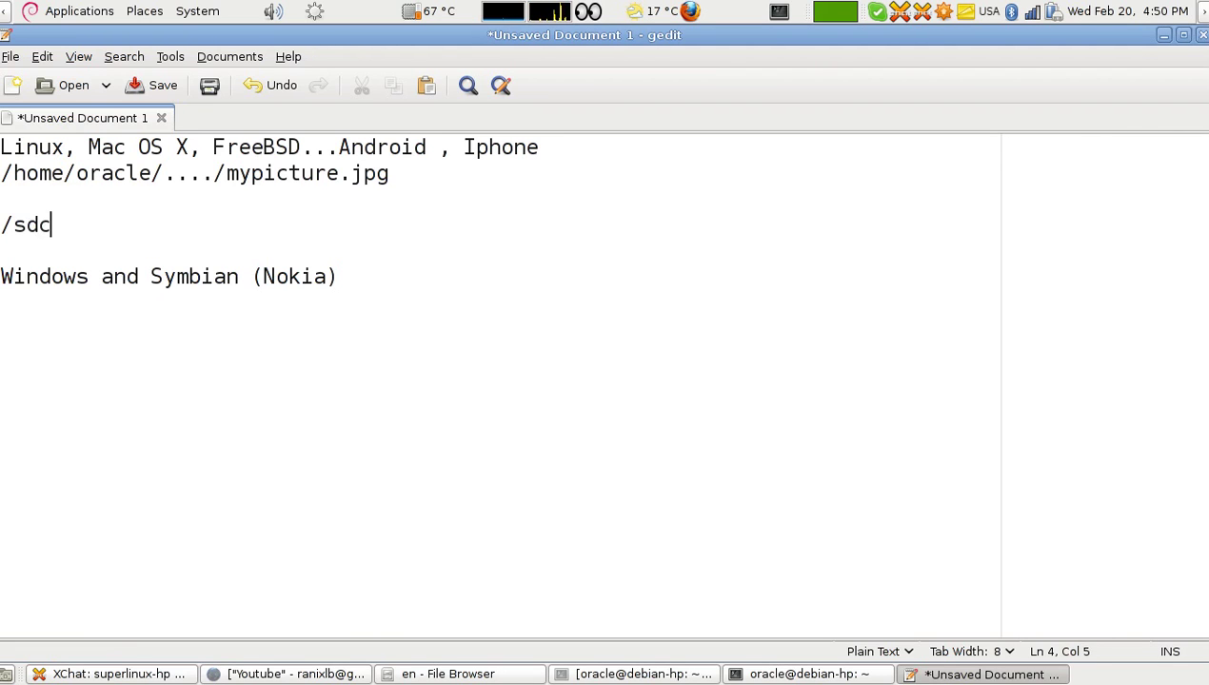
pyautogui.write('ard')
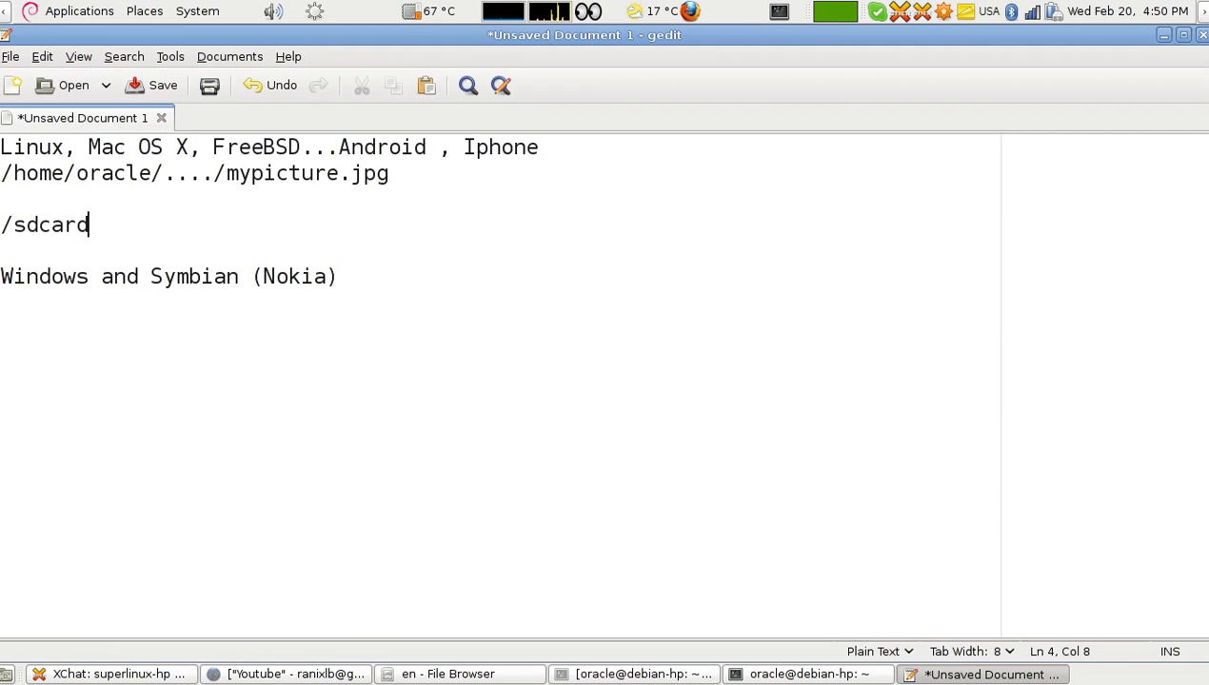
# Extend the sdcard path so the line reads "/sdcard/DMCI/pic.png"
pyautogui.write('/Document')
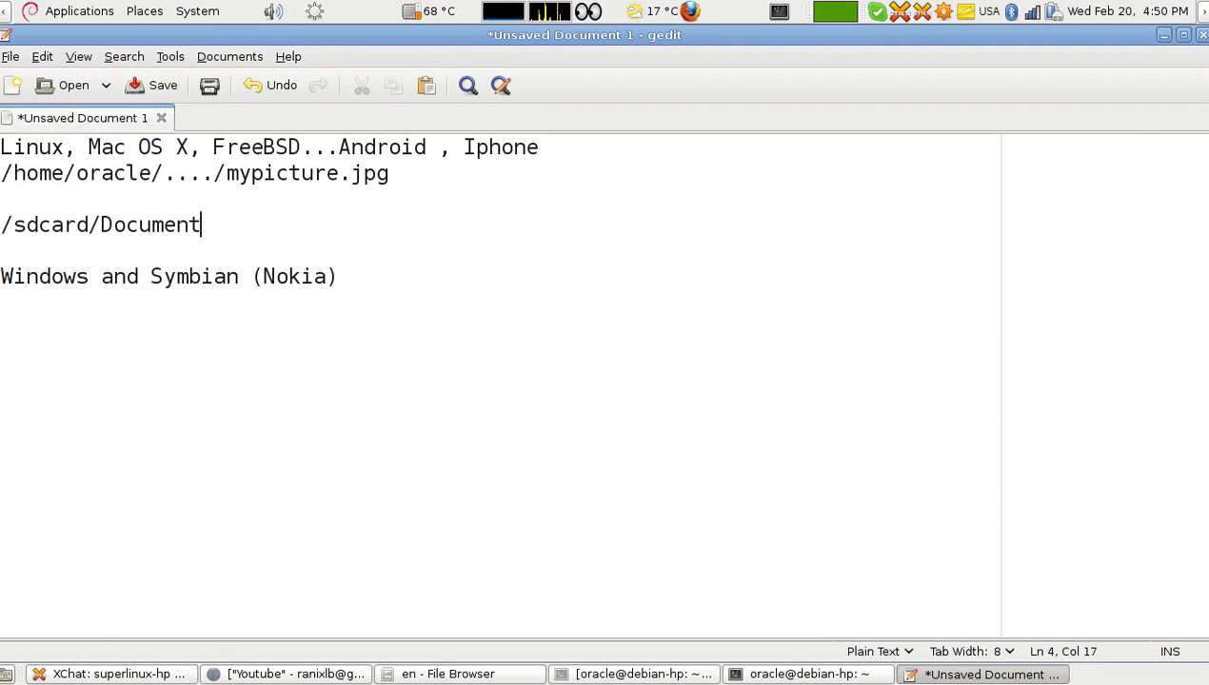
pyautogui.press('BackSpace')
pyautogui.press('BackSpace')
pyautogui.press('BackSpace')
pyautogui.press('BackSpace')
pyautogui.press('BackSpace')
pyautogui.press('BackSpace')
pyautogui.press('BackSpace')
pyautogui.press('BackSpace')
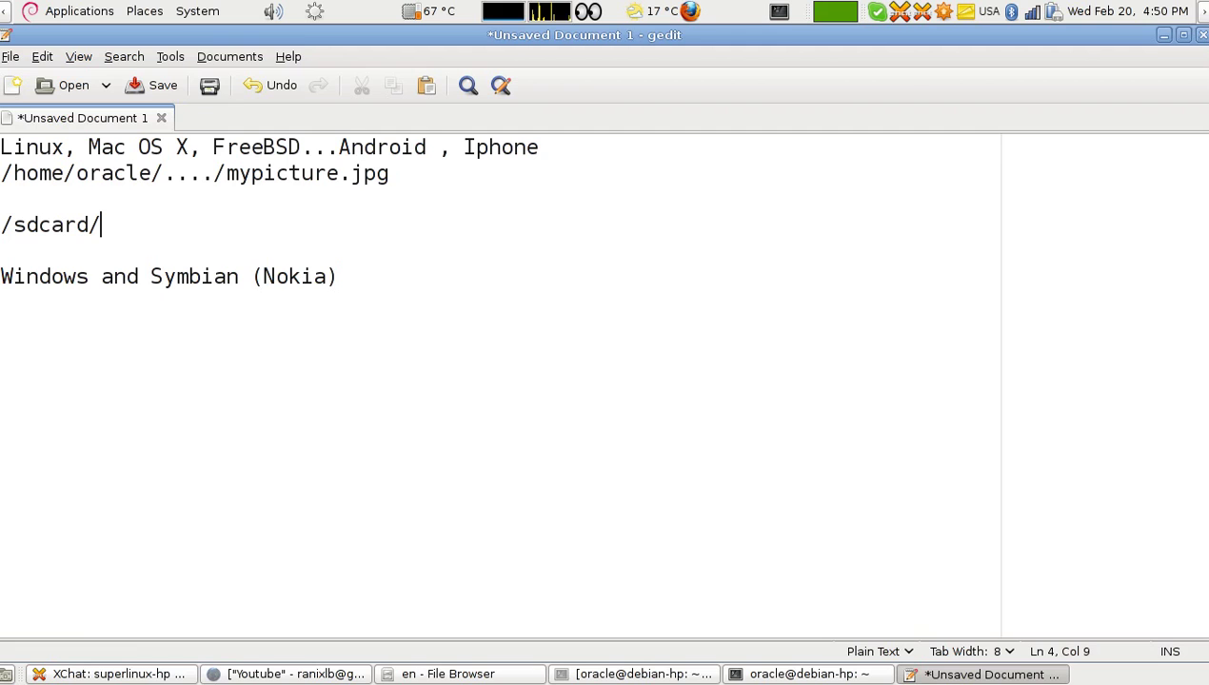
pyautogui.write('DM')
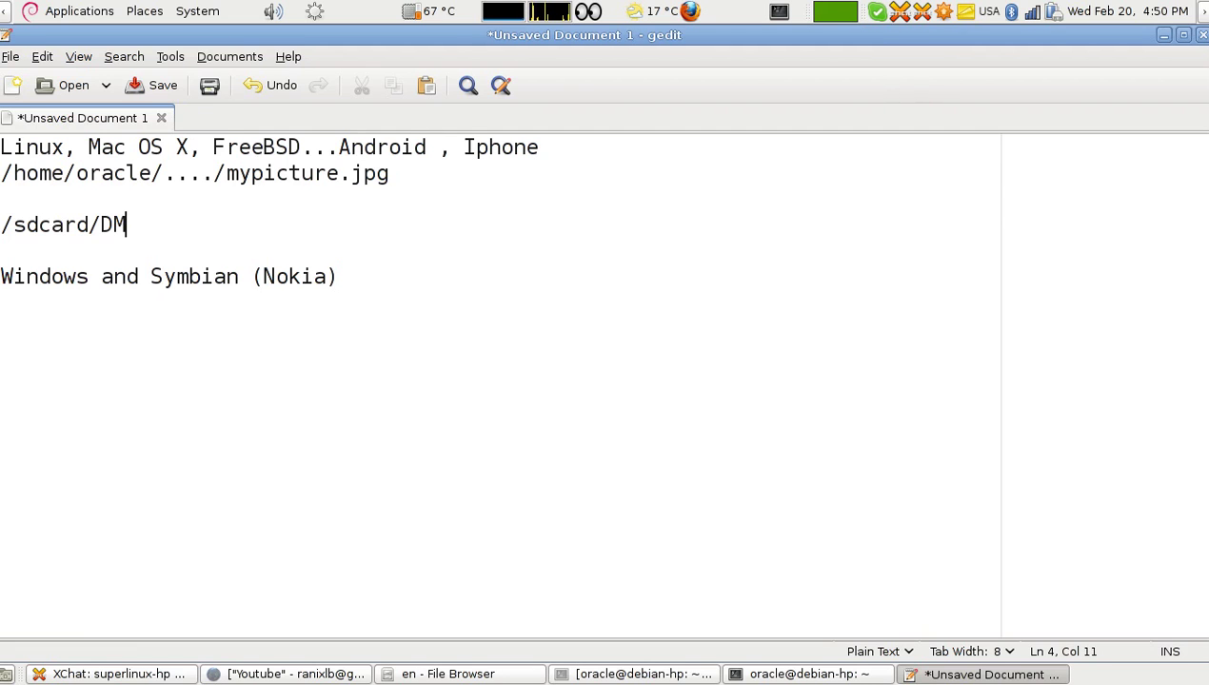
pyautogui.write('CI/pic')
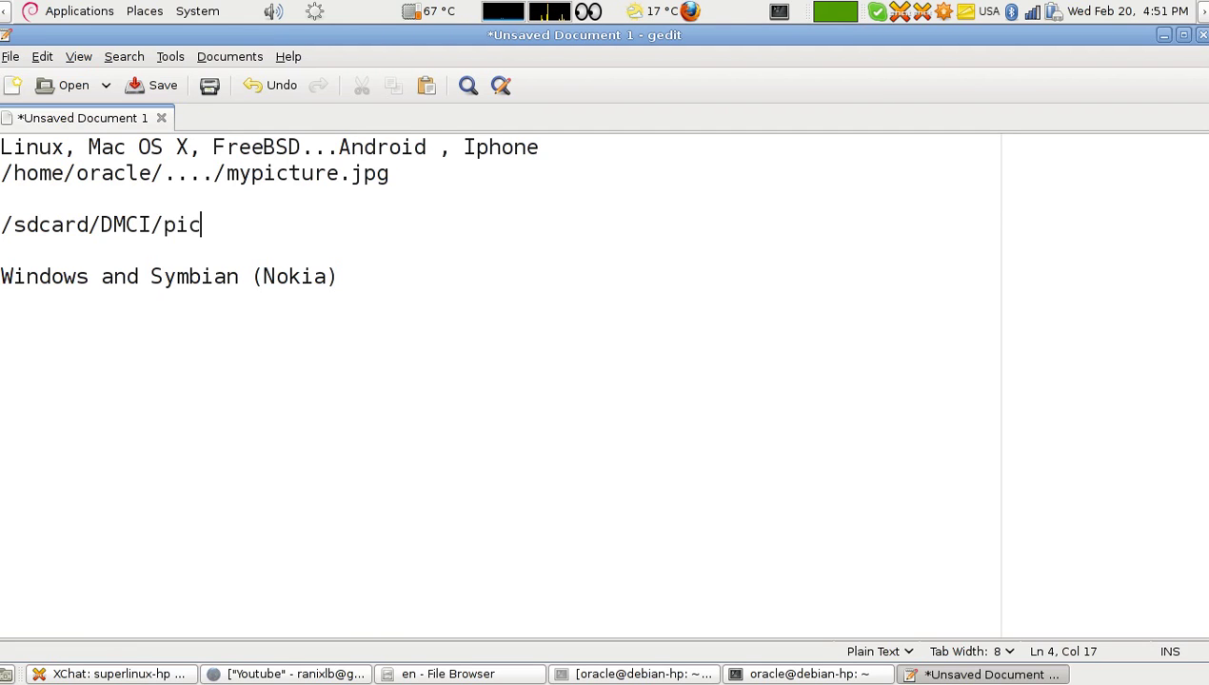
pyautogui.write('.png')
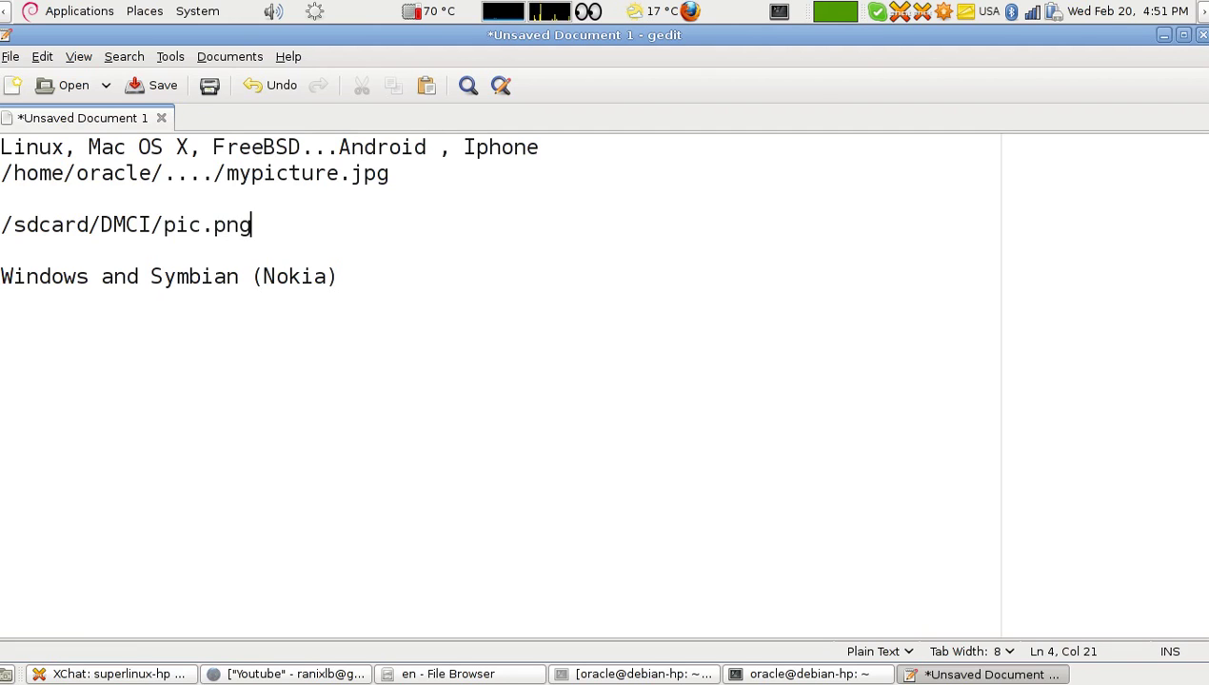
pyautogui.press('Left')
pyautogui.press('Left')
pyautogui.press('Left')
pyautogui.press('Left')
pyautogui.press('Left')
pyautogui.press('Left')
pyautogui.press('Left')
pyautogui.press('Left')
pyautogui.press('Left')
pyautogui.press('Left')
pyautogui.press('Left')
pyautogui.press('Left')
pyautogui.press('Left')
pyautogui.press('Left')
# Switch to the Nightly browser and open images.google.com in a new tab
pyautogui.click(273, 675)
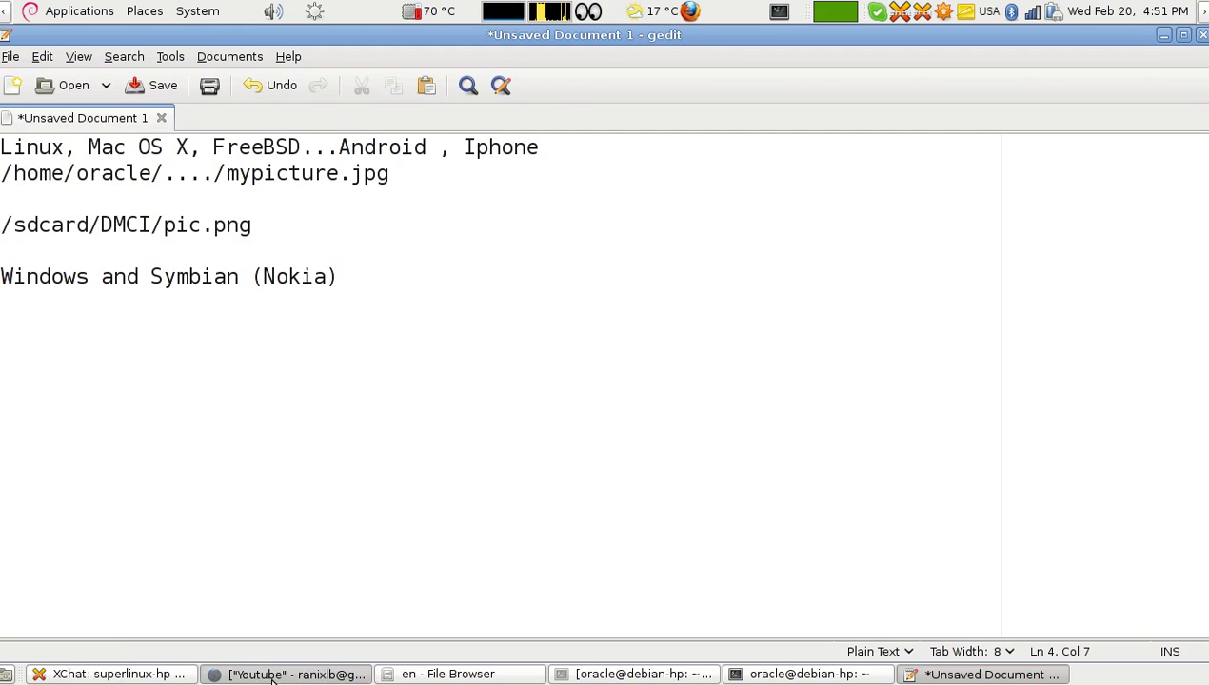
pyautogui.hotkey('ctrl', 't')
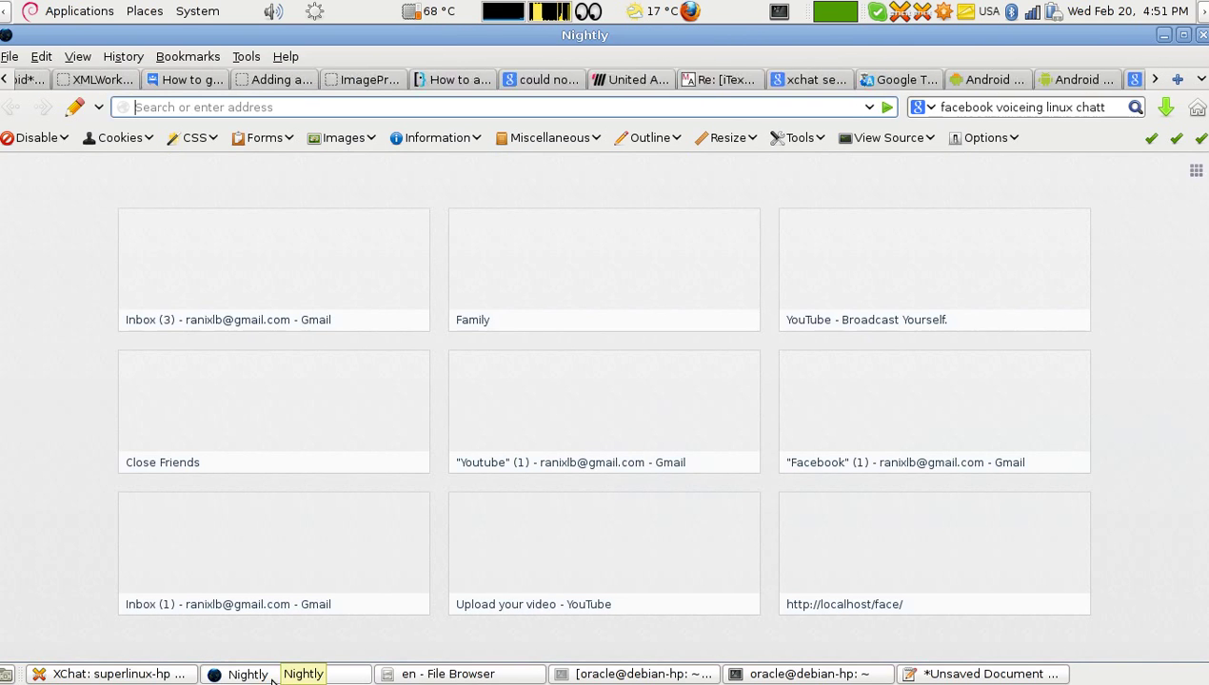
pyautogui.write('images.google.com')
pyautogui.press('Return')
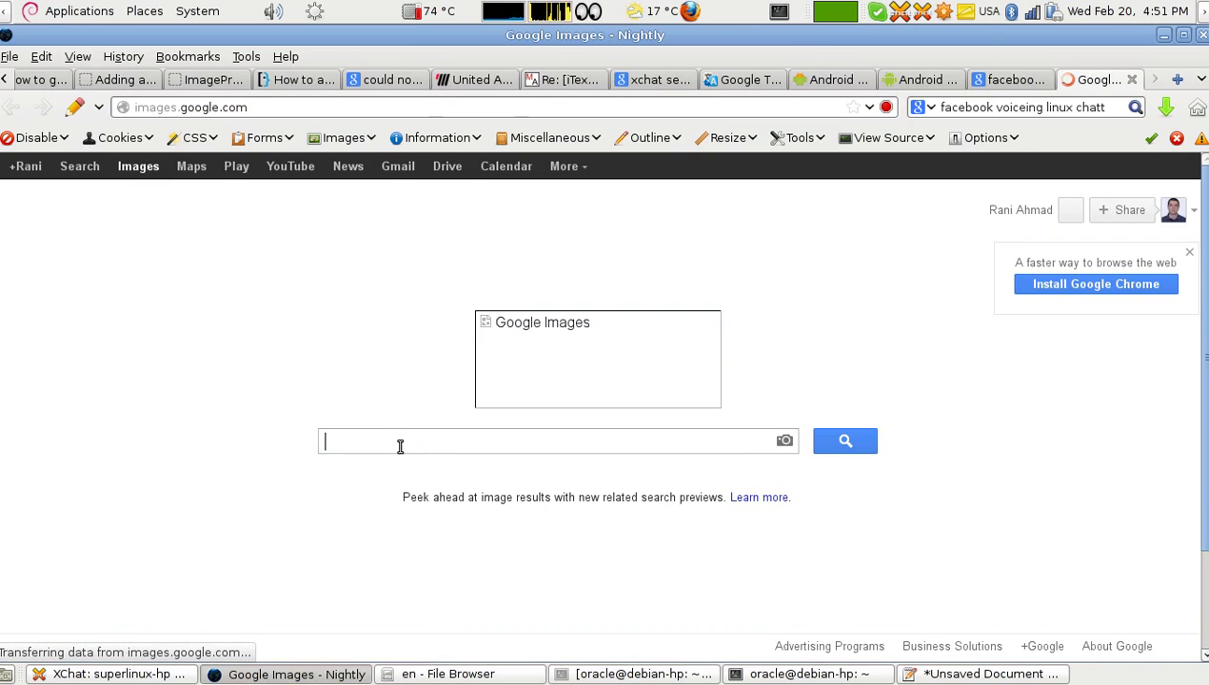
# Search Google Images for "micro sdcard"
pyautogui.write('mcri')
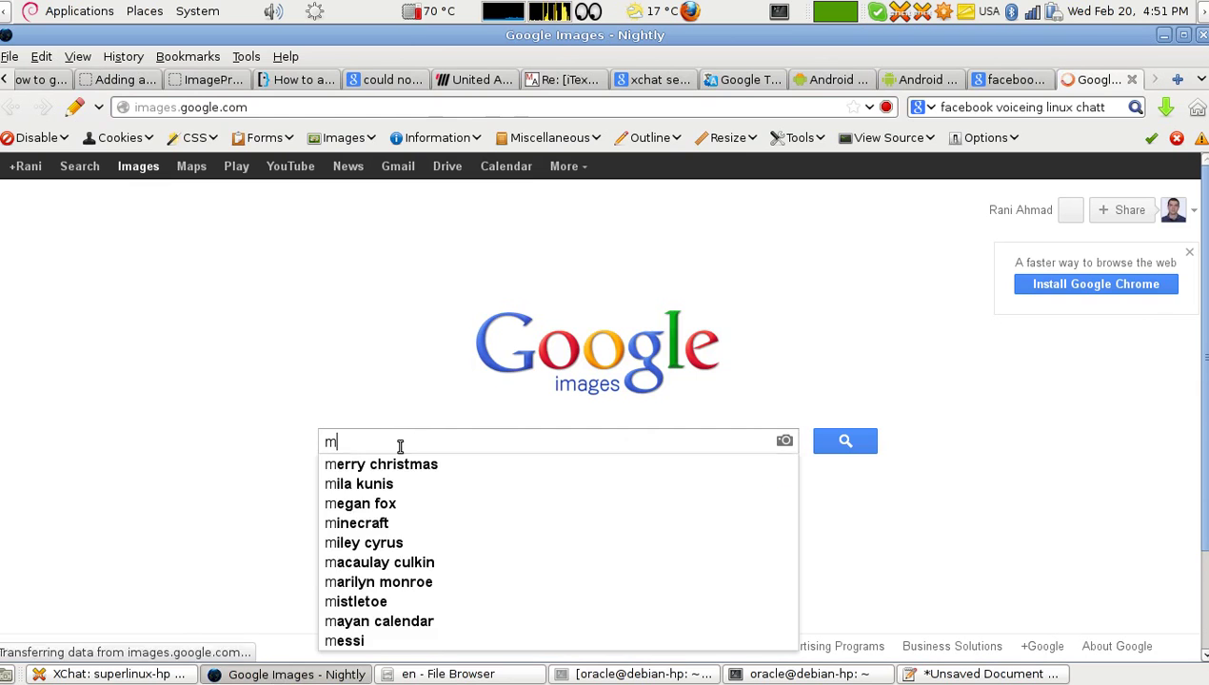
pyautogui.press('BackSpace')
pyautogui.press('BackSpace')
pyautogui.press('BackSpace')
pyautogui.write('i')
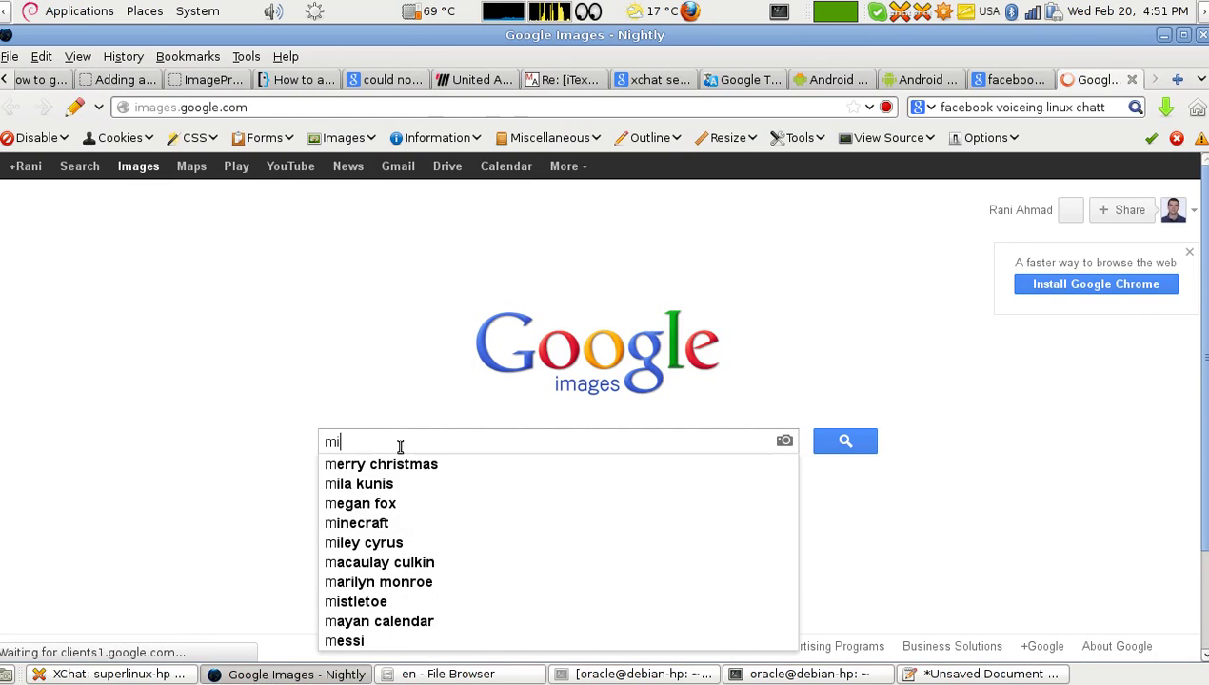
pyautogui.write('cro s')
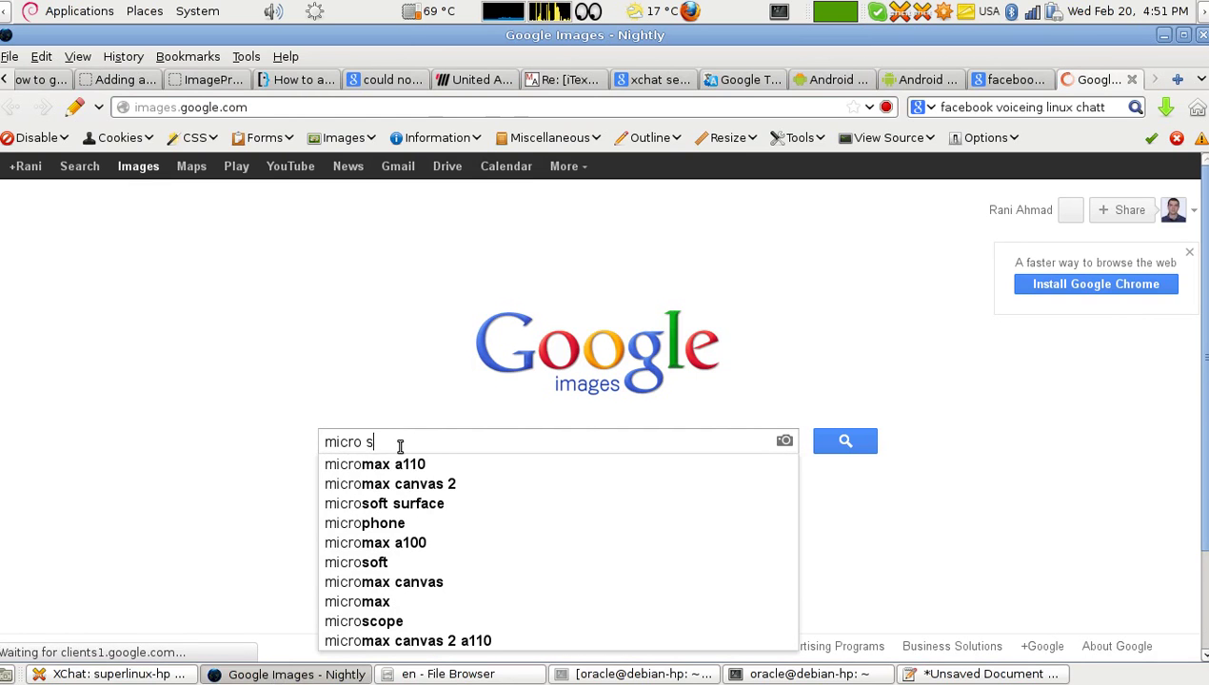
pyautogui.write('dcard')
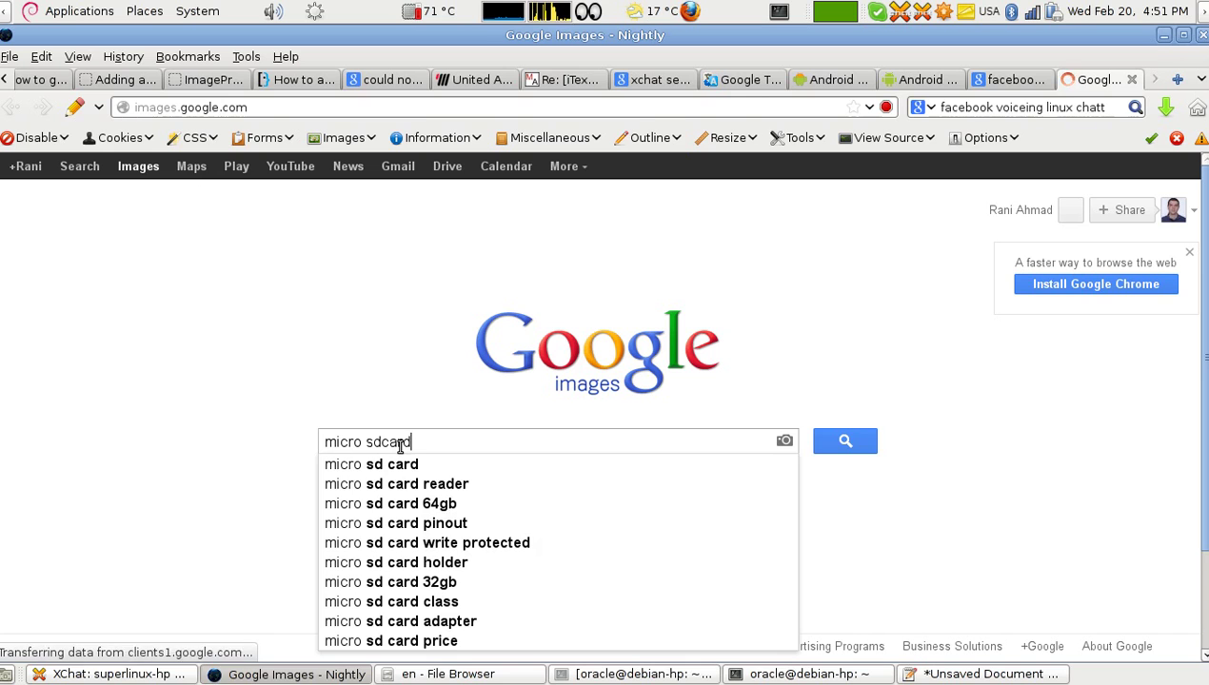
pyautogui.press('Return')
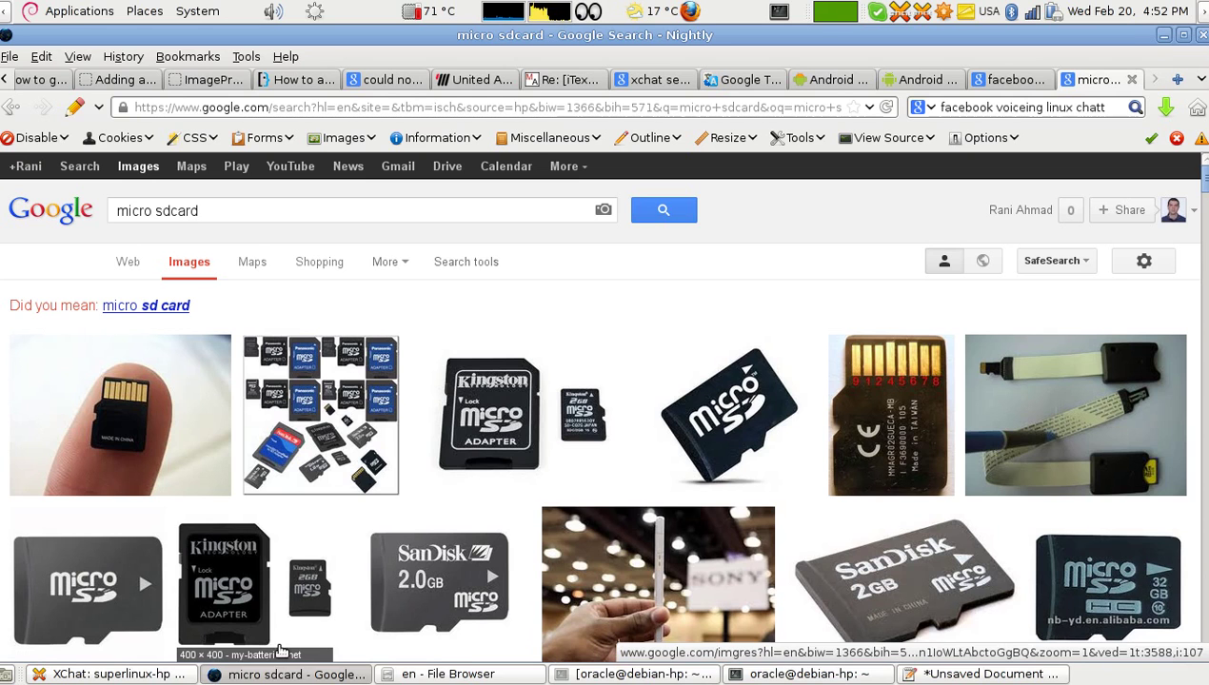
# Return to the gedit document and write "C:\" on a new line below "Windows and Symbian (Nokia)"
pyautogui.click(283, 676)
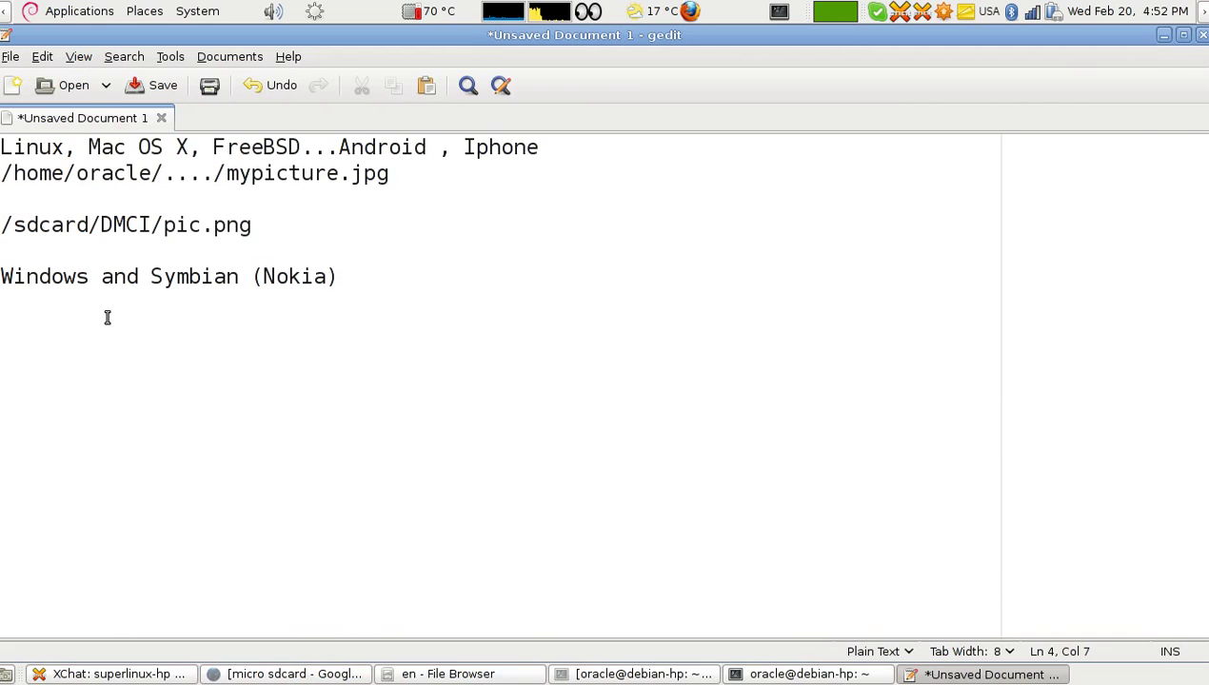
pyautogui.click(23, 297)
pyautogui.press('Return')
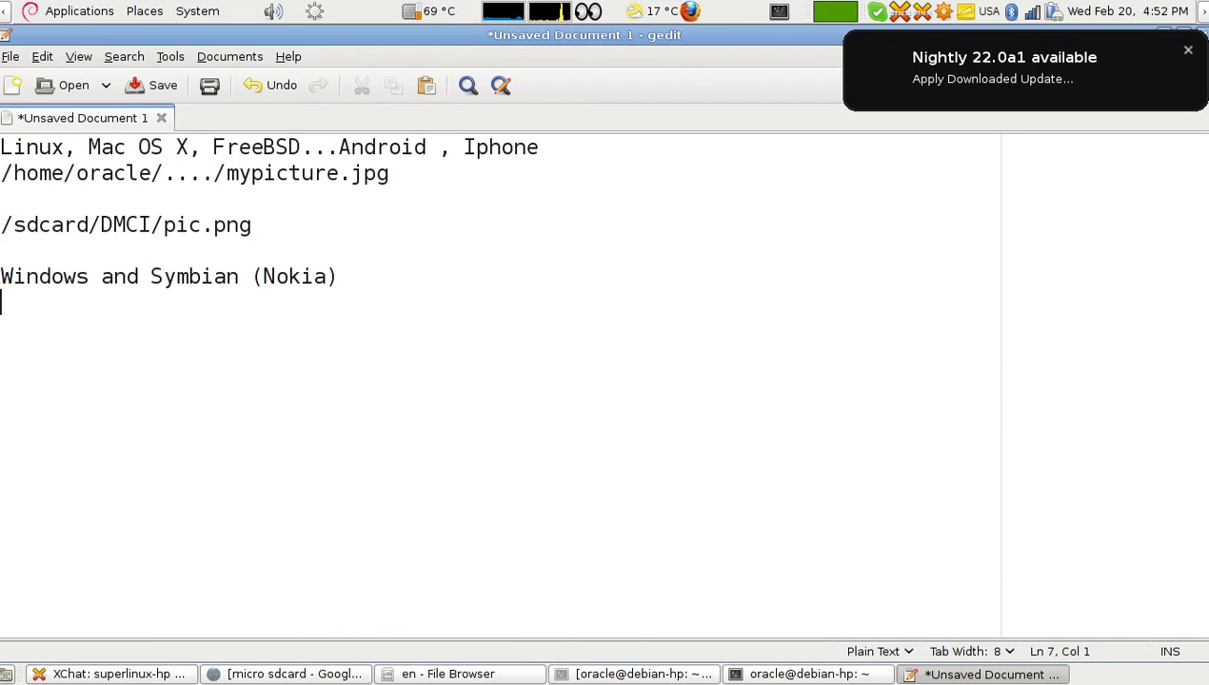
pyautogui.write('c:')
pyautogui.press('Left')
pyautogui.press('Left')
pyautogui.press('Delete')
pyautogui.write('C')
pyautogui.press('End')
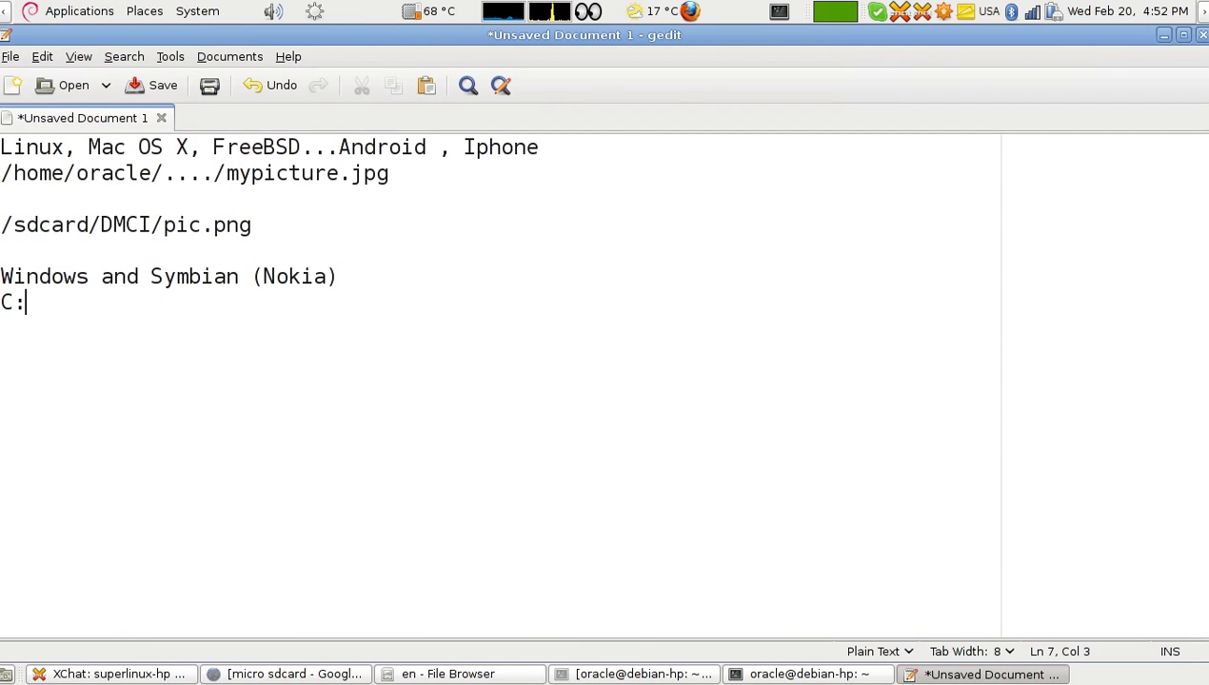
pyautogui.write('\\')
# Insert the heading "Windows:" on its own line directly above the drive path
pyautogui.press('Home')
pyautogui.write('Window')
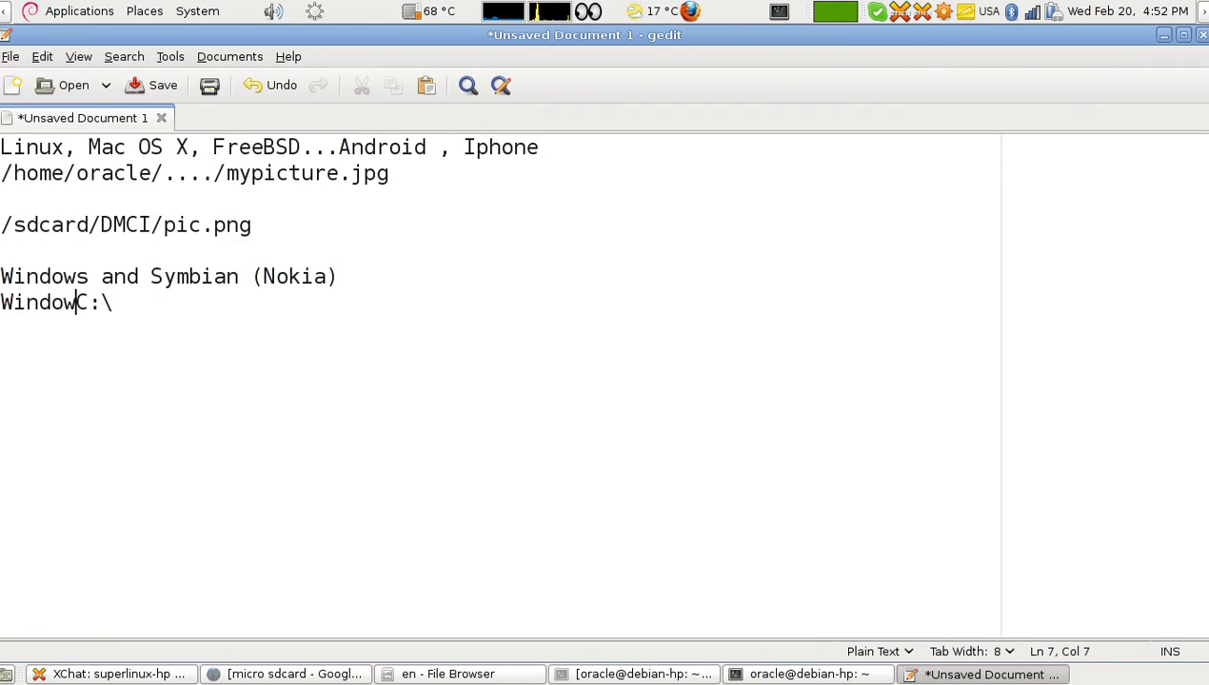
pyautogui.write('s:')
pyautogui.press('Return')
# Extend the Windows drive path to "C:\Users\superlinux\Desktop\"
pyautogui.press('End')
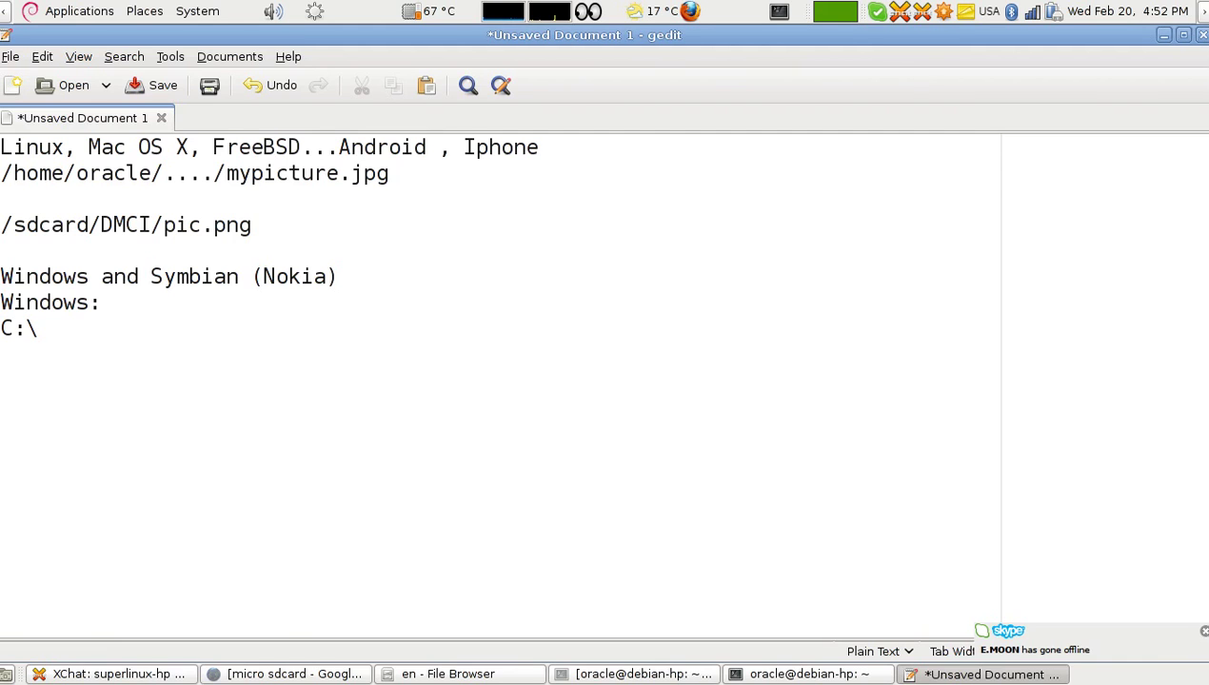
pyautogui.write('Users\\superl')
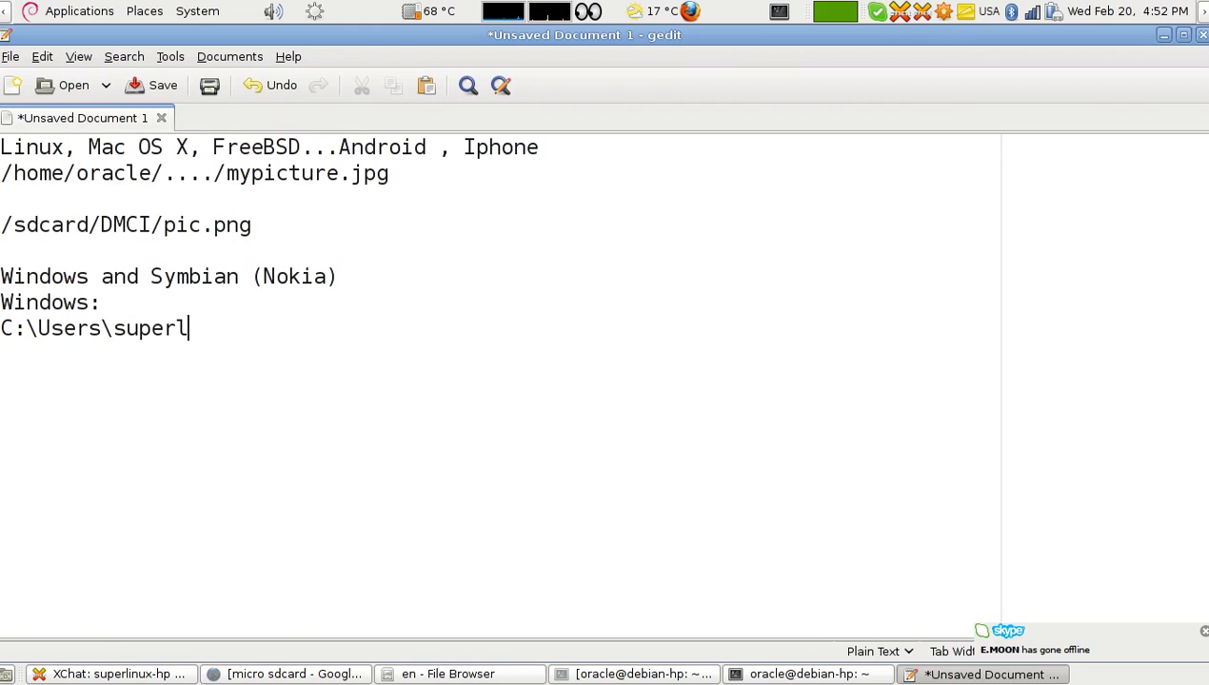
pyautogui.write('inux\\Docu')
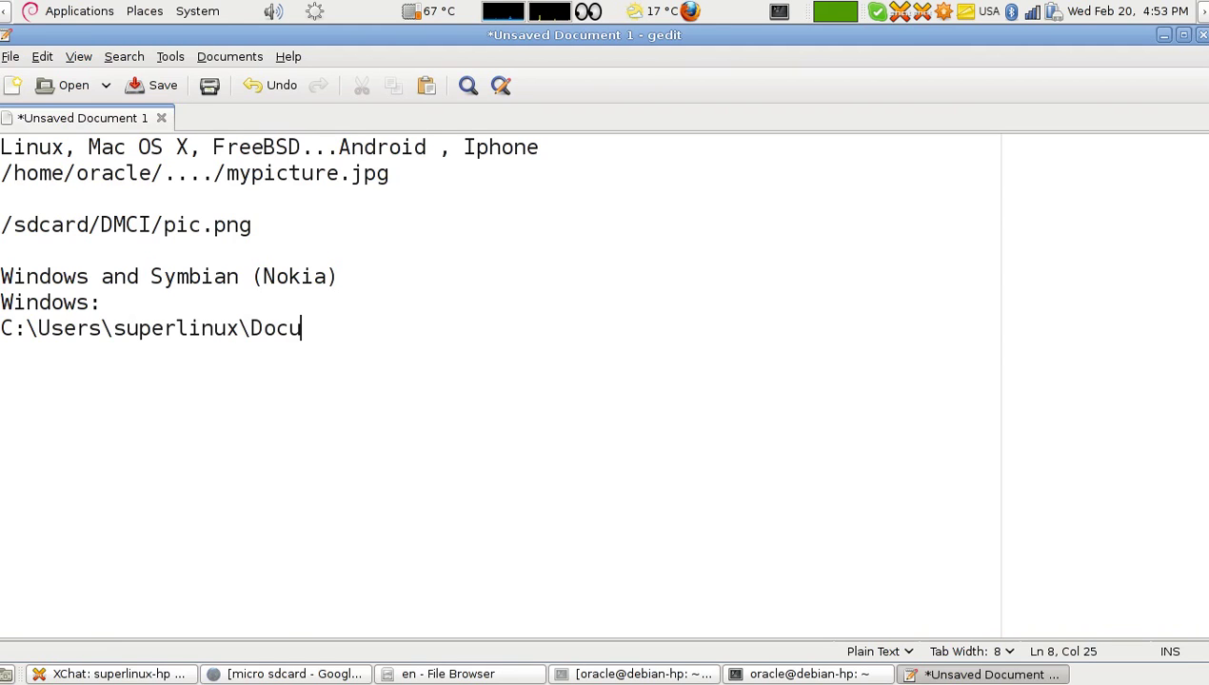
pyautogui.write('m')
pyautogui.press('BackSpace')
pyautogui.press('BackSpace')
pyautogui.press('BackSpace')
pyautogui.press('BackSpace')
pyautogui.write('esktop\\pi')
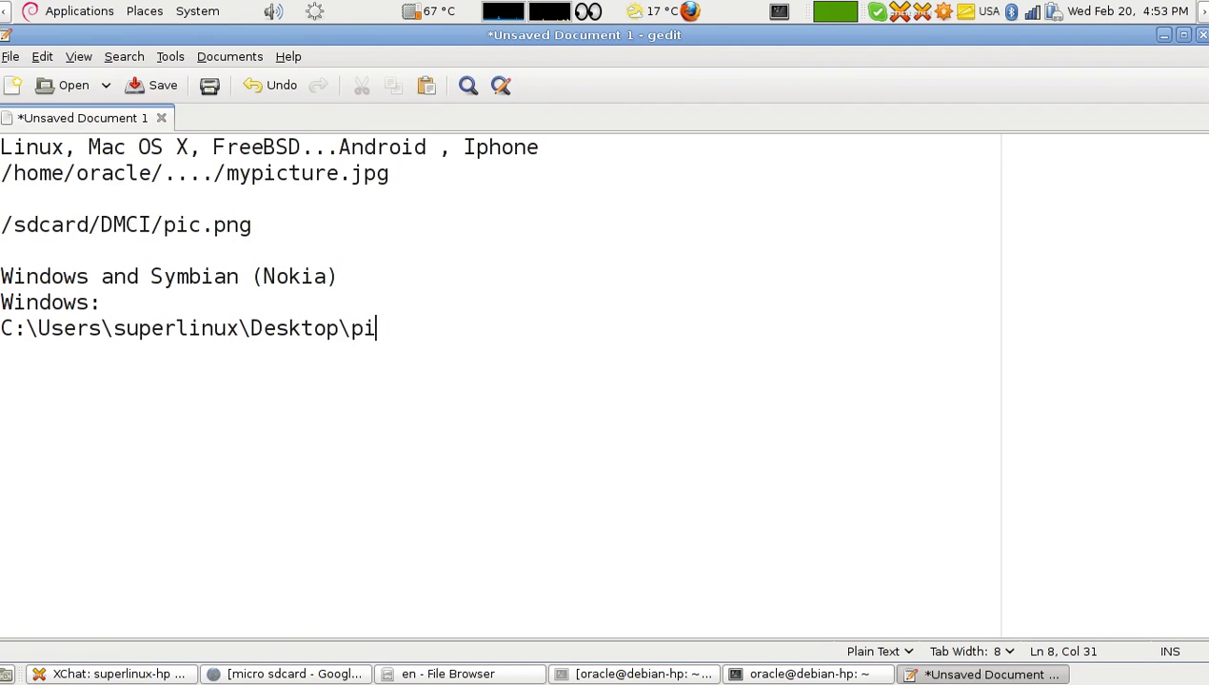
# Finish the Windows path with the file name "song.mp3" and add a new line below it
pyautogui.press('BackSpace')
pyautogui.press('BackSpace')
pyautogui.write('song.mp')
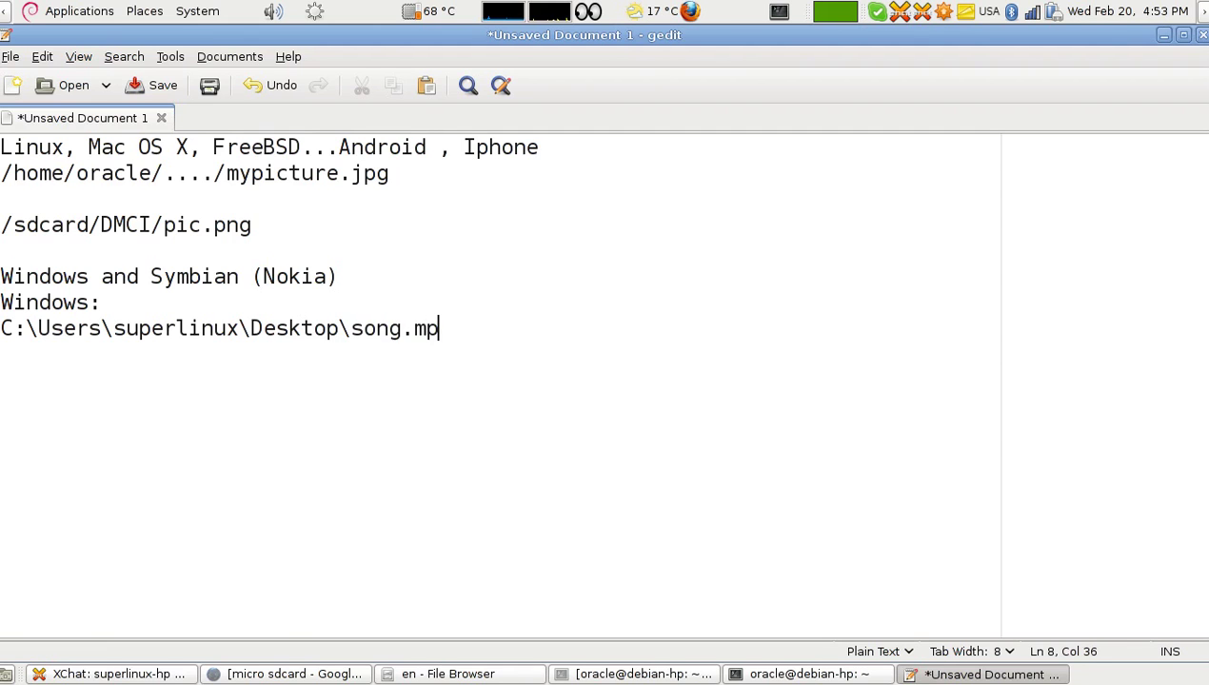
pyautogui.write('3')
pyautogui.press('Return')
# Highlight the whole Windows path progressively from the drive letter to the end of the file name
pyautogui.press('Up')
pyautogui.hotkey('shift', 'Right')
pyautogui.hotkey('shift', 'Right')
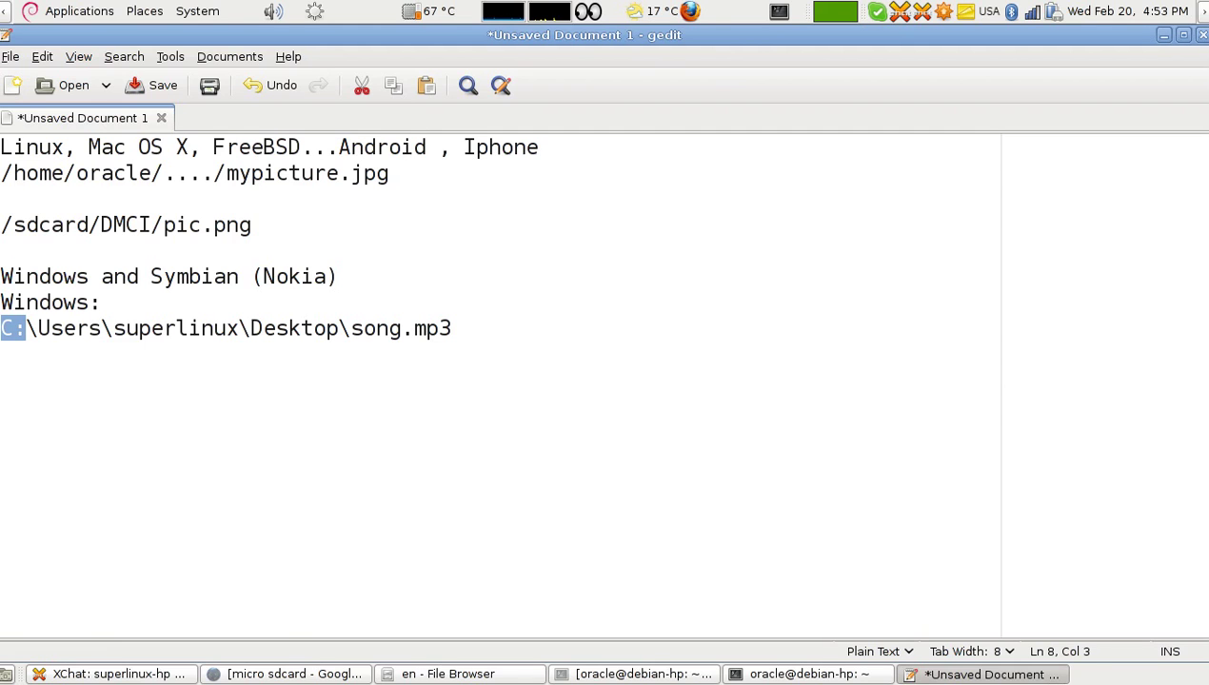
pyautogui.hotkey('shift', 'Right')
pyautogui.hotkey('shift', 'Right')
pyautogui.hotkey('shift', 'Right')
pyautogui.hotkey('shift', 'Right')
pyautogui.hotkey('shift', 'Right')
pyautogui.hotkey('shift', 'Right')
pyautogui.hotkey('shift', 'Right')
pyautogui.hotkey('shift', 'Right')
pyautogui.hotkey('shift', 'Right')
pyautogui.hotkey('shift', 'Right')
pyautogui.hotkey('shift', 'Right')
pyautogui.hotkey('shift', 'Right')
pyautogui.hotkey('shift', 'Right')
pyautogui.hotkey('shift', 'Right')
pyautogui.hotkey('shift', 'Right')
pyautogui.hotkey('shift', 'Right')
pyautogui.hotkey('shift', 'Right')
pyautogui.hotkey('shift', 'Right')
pyautogui.hotkey('shift', 'Right')
pyautogui.hotkey('shift', 'Right')
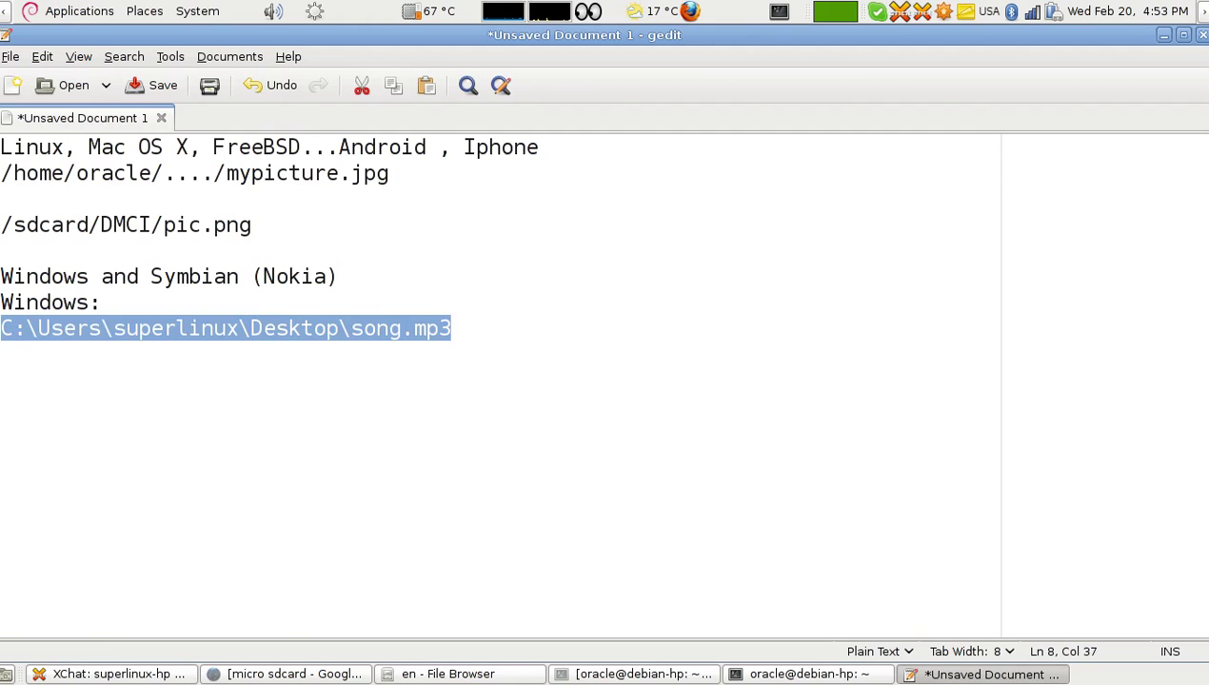
# Highlight only the drive letter at the start of the Windows path, and clear the highlight
pyautogui.click(88, 302)
pyautogui.click(310, 276)
pyautogui.click(287, 329)
pyautogui.click(1, 329)
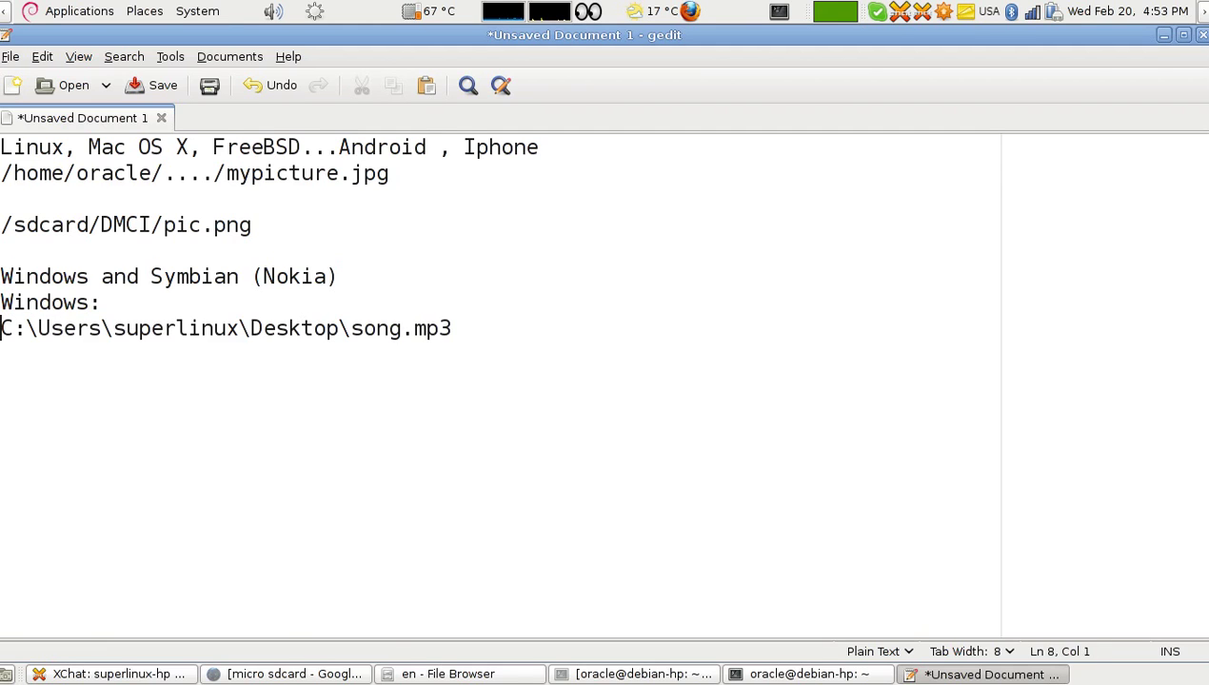
pyautogui.hotkey('shift', 'Right')
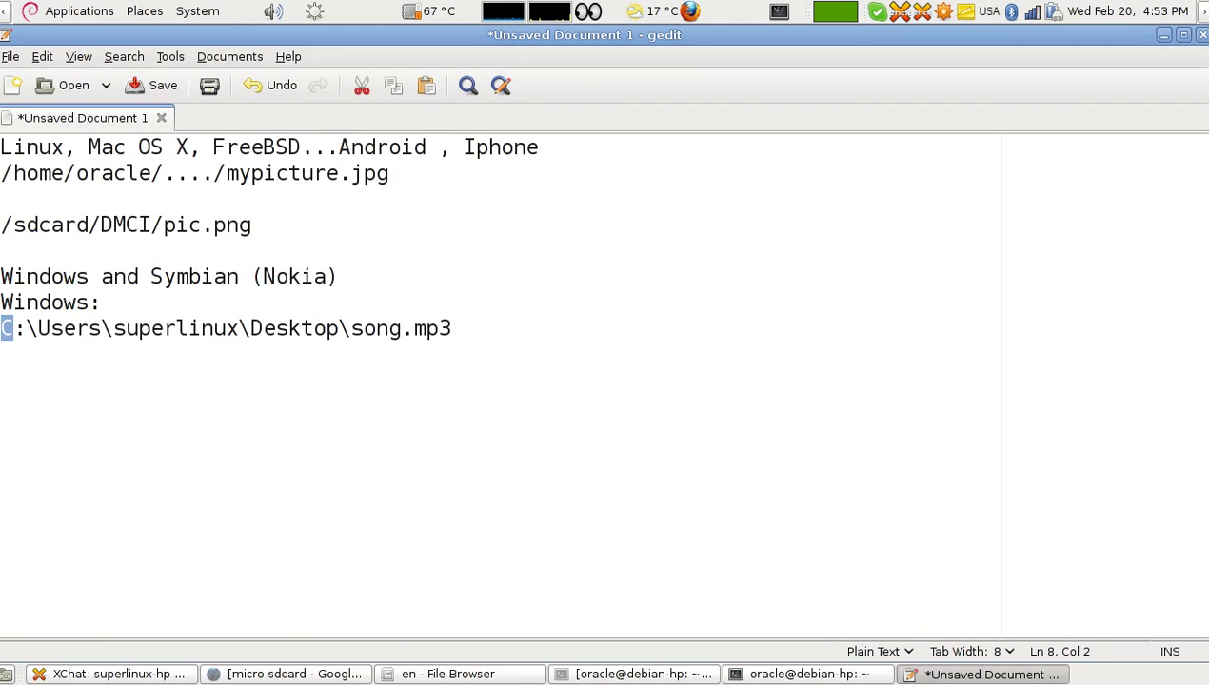
pyautogui.hotkey('shift', 'Left')
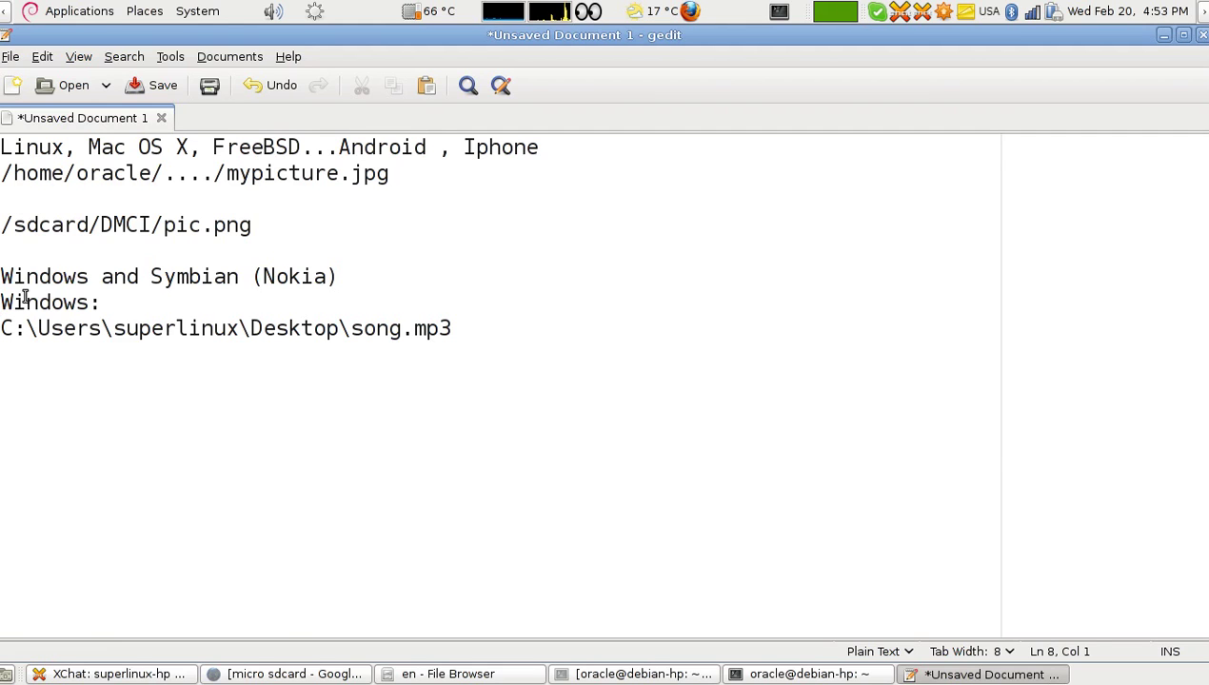
# Leave a blank line below the Windows path and start a new line with "On Nokia"
pyautogui.press('Down')
pyautogui.press('Return')
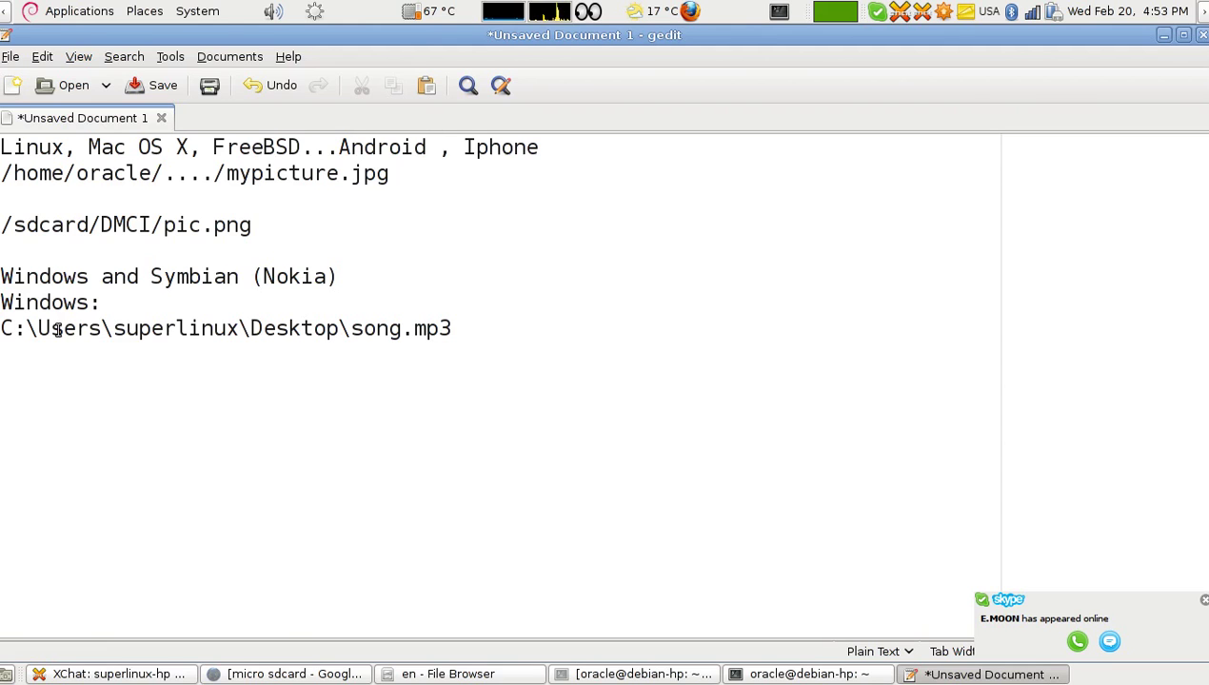
pyautogui.click(8, 329)
pyautogui.moveTo(8, 329); pyautogui.dragTo(2, 328)
pyautogui.click(9, 362)
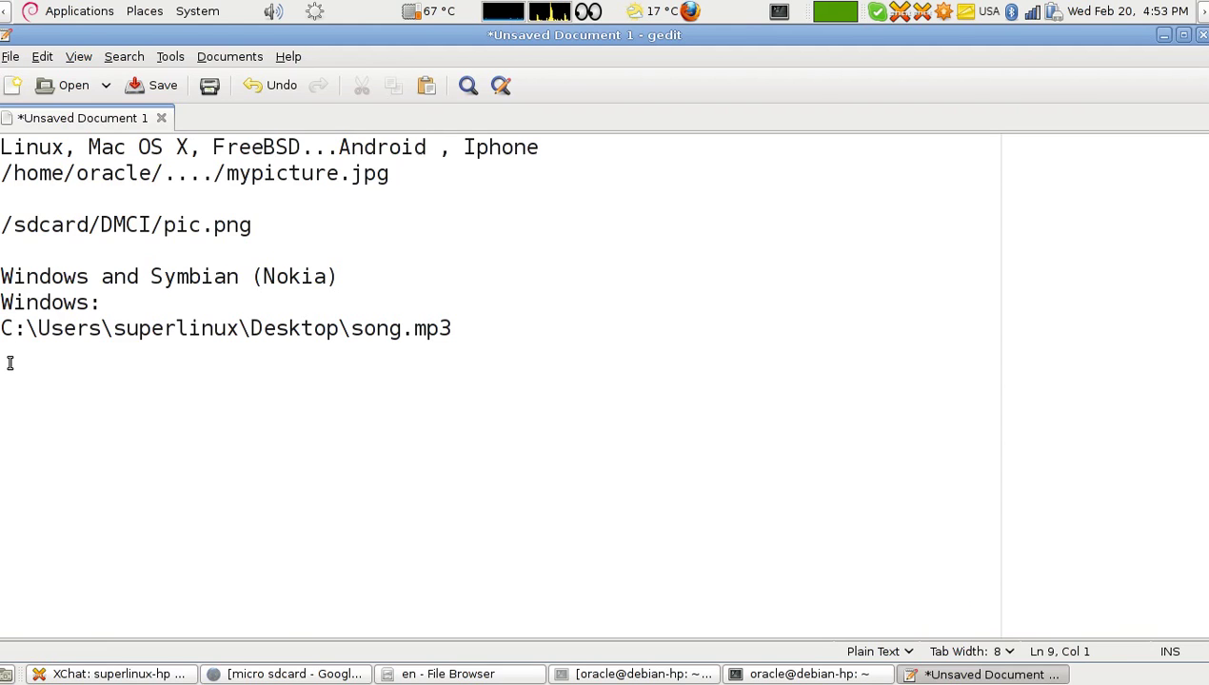
pyautogui.press('Return')
pyautogui.write('On N')
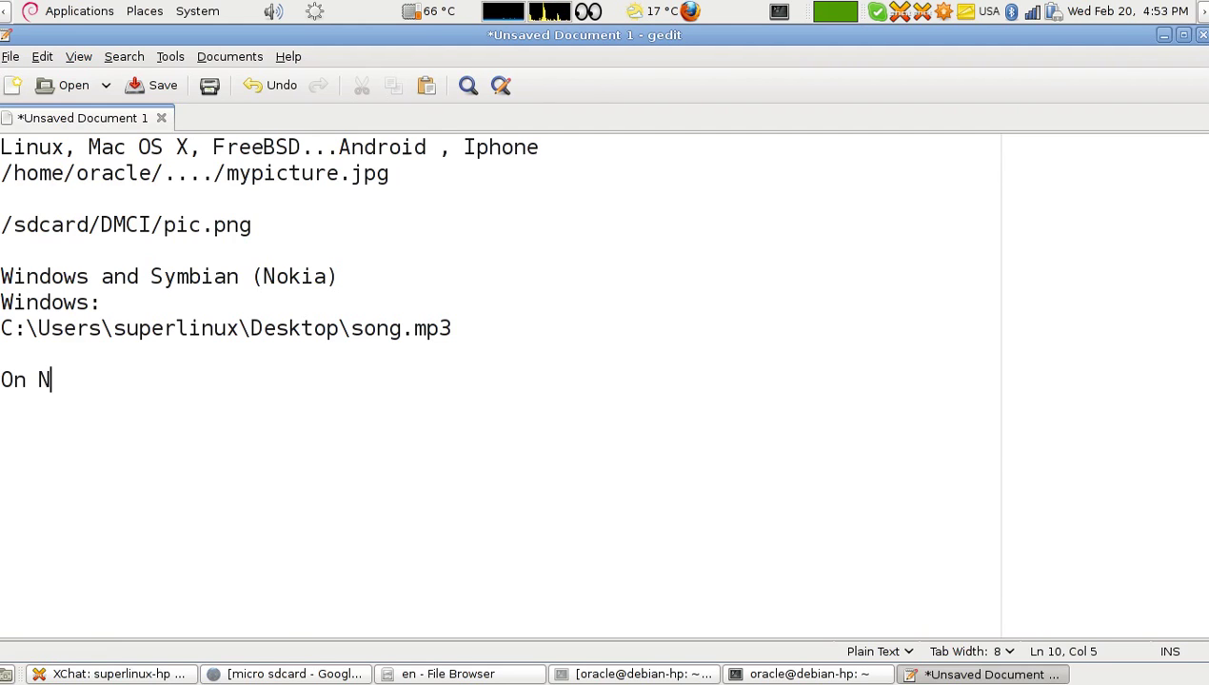
pyautogui.write('oka')
pyautogui.press('BackSpace')
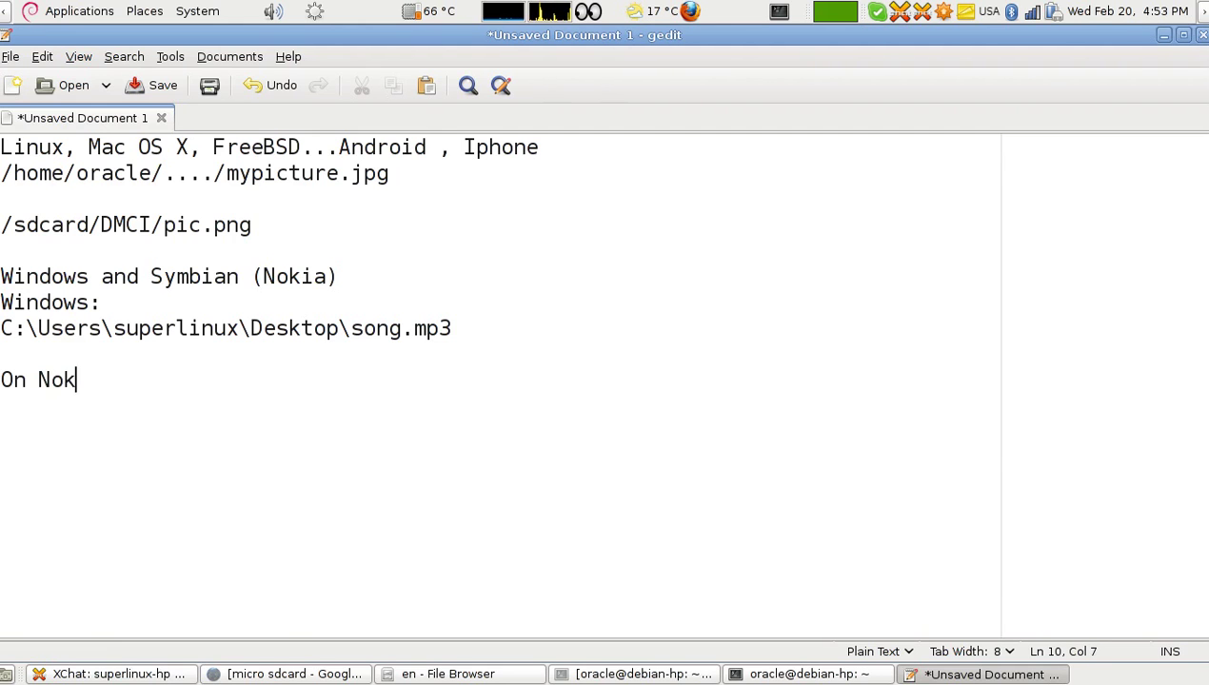
pyautogui.write('ia')
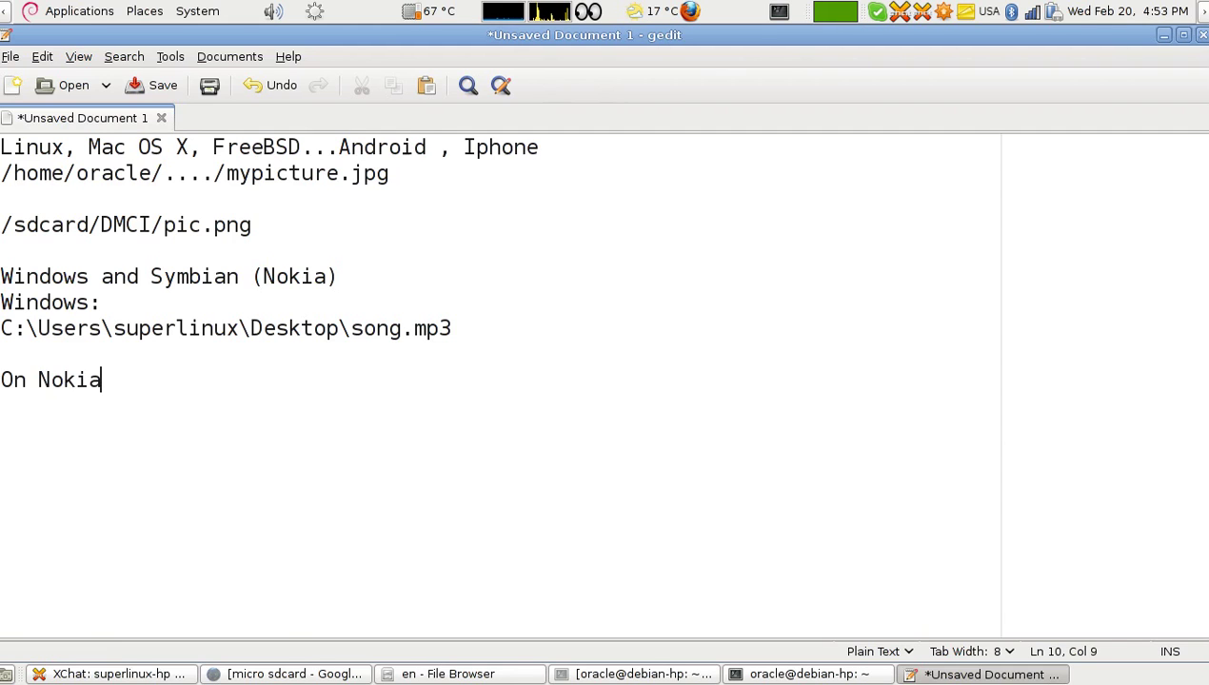
# Continue the Nokia line with ": Drive of Letter C:\ is the phone memory."
pyautogui.write(': Driv')
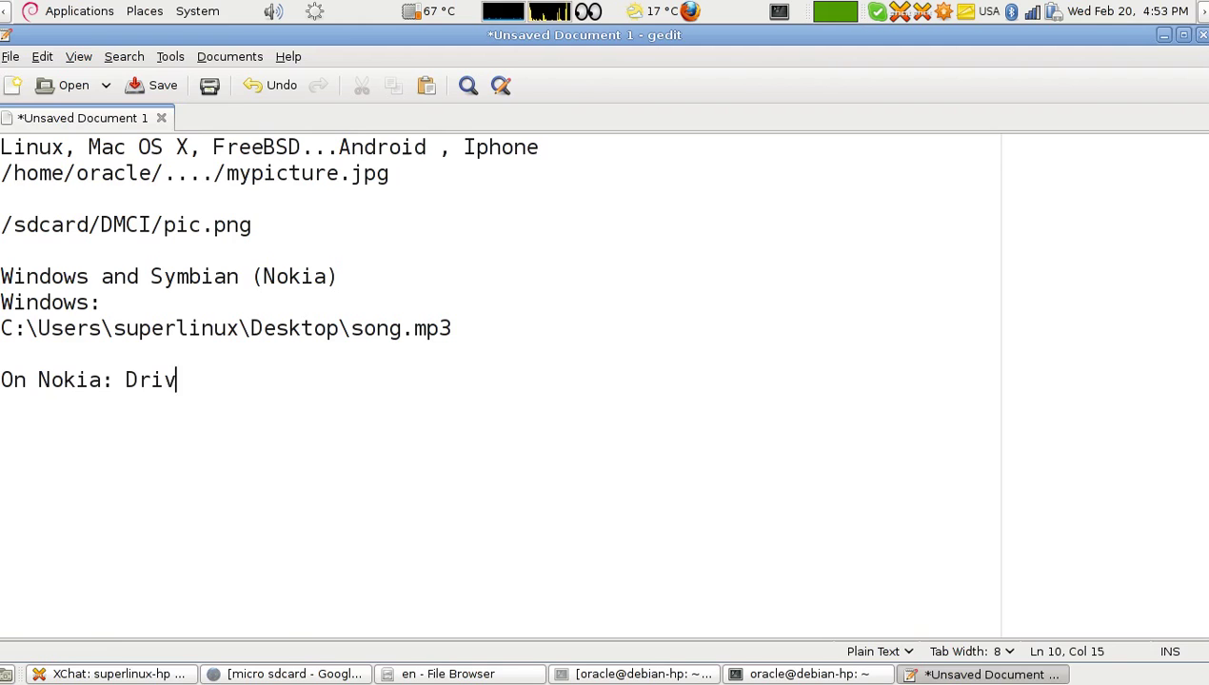
pyautogui.write('e of Letter C')
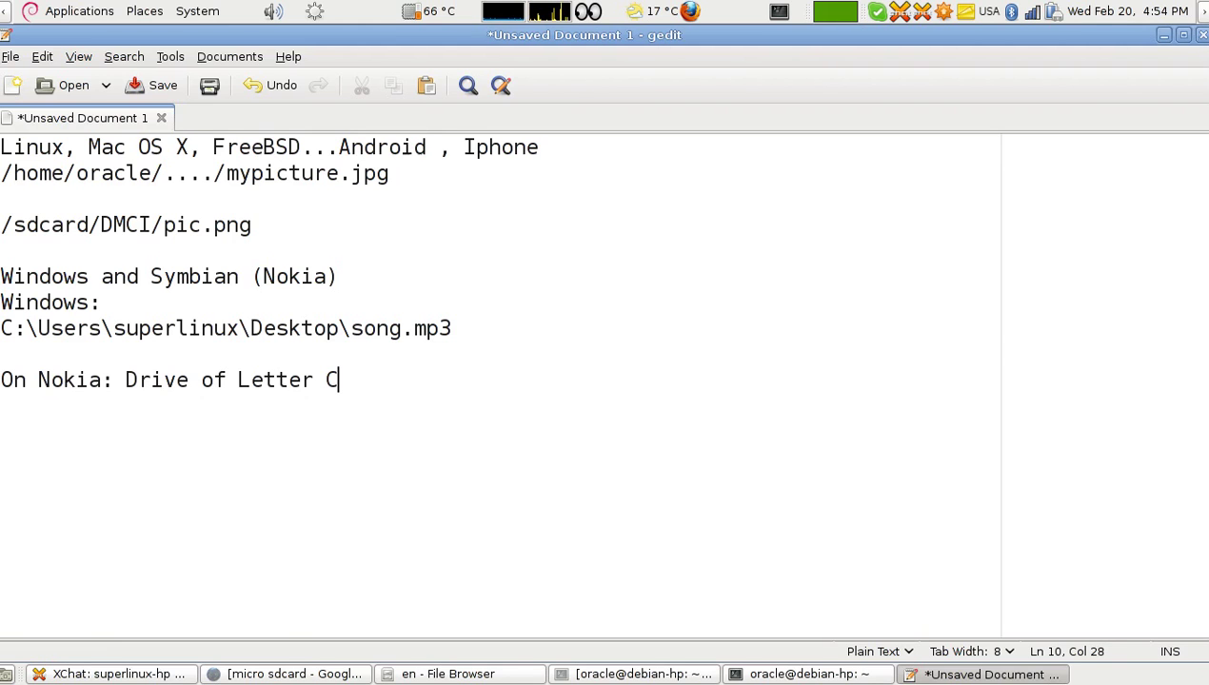
pyautogui.write(':\\ is the')
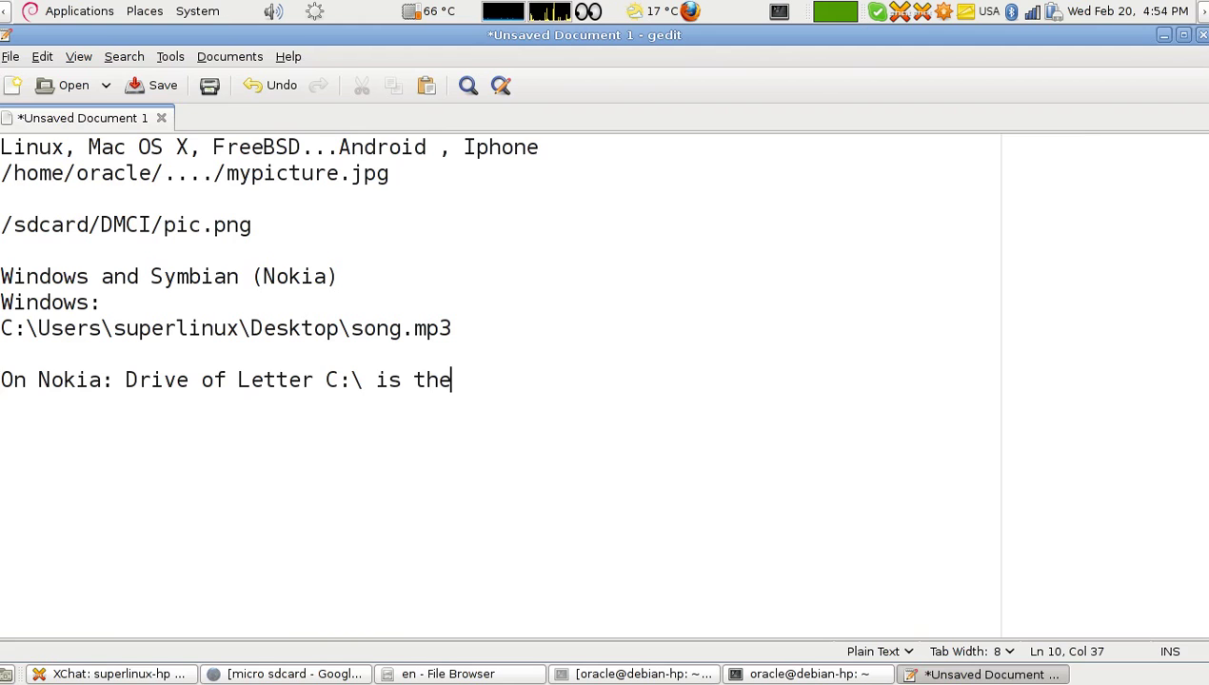
pyautogui.write(' phone memr')
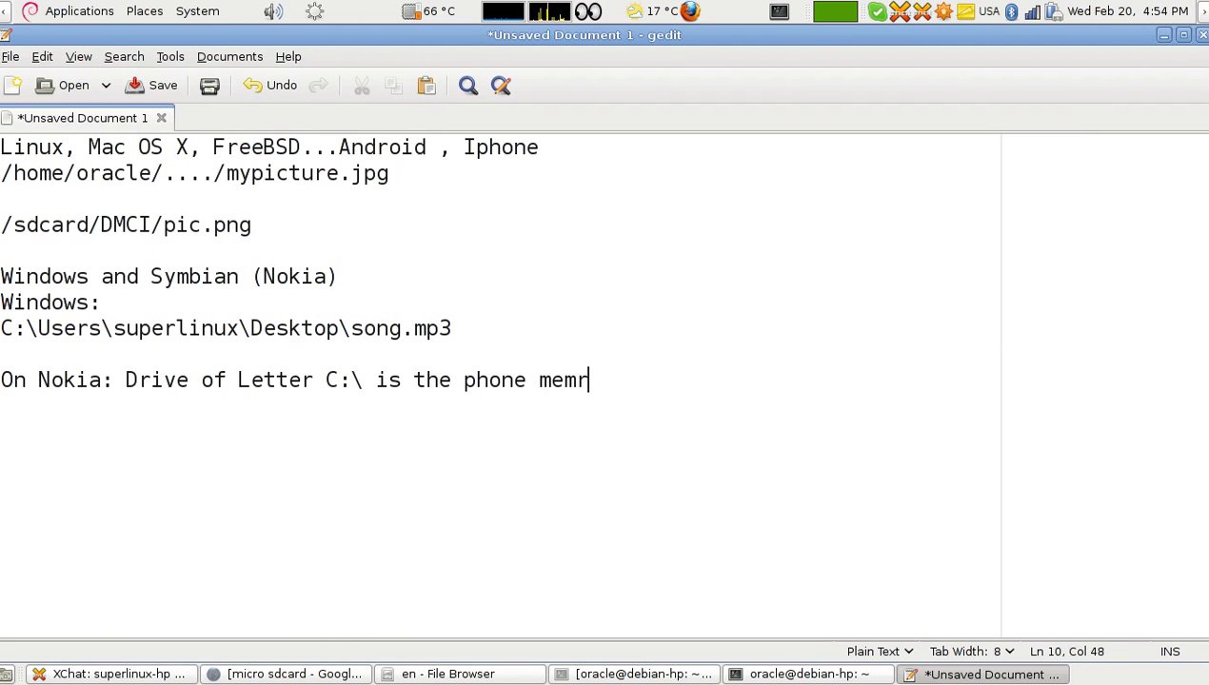
pyautogui.press('BackSpace')
pyautogui.write('ory')
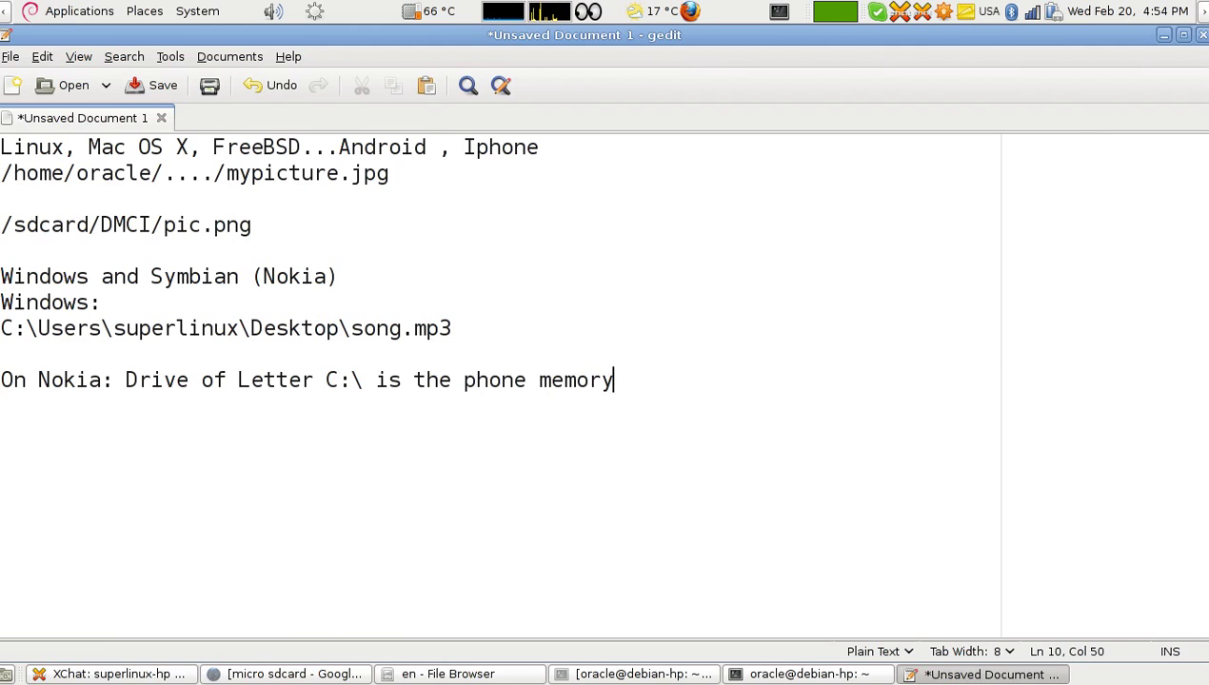
pyautogui.write('.')
# Add an indented line below the Nokia line reading "while the SDcard is Drive E:\"
pyautogui.press('Return')
pyautogui.press('Tab')
pyautogui.write('wh')
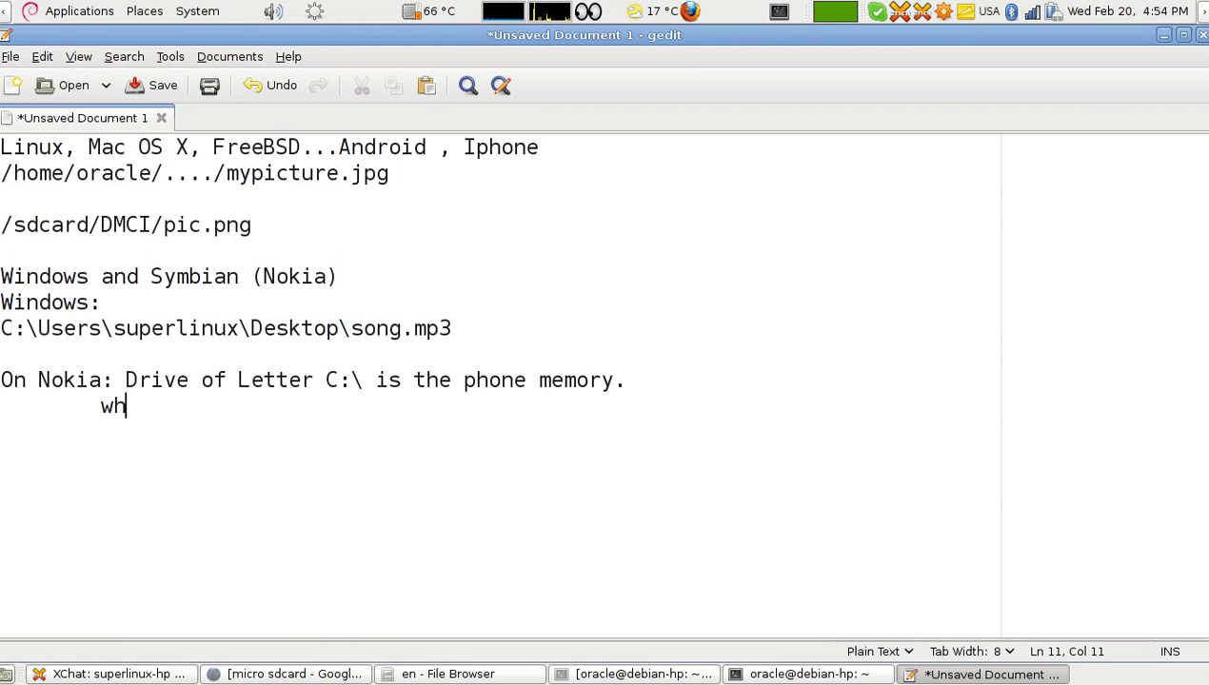
pyautogui.write('ile the SDcar')
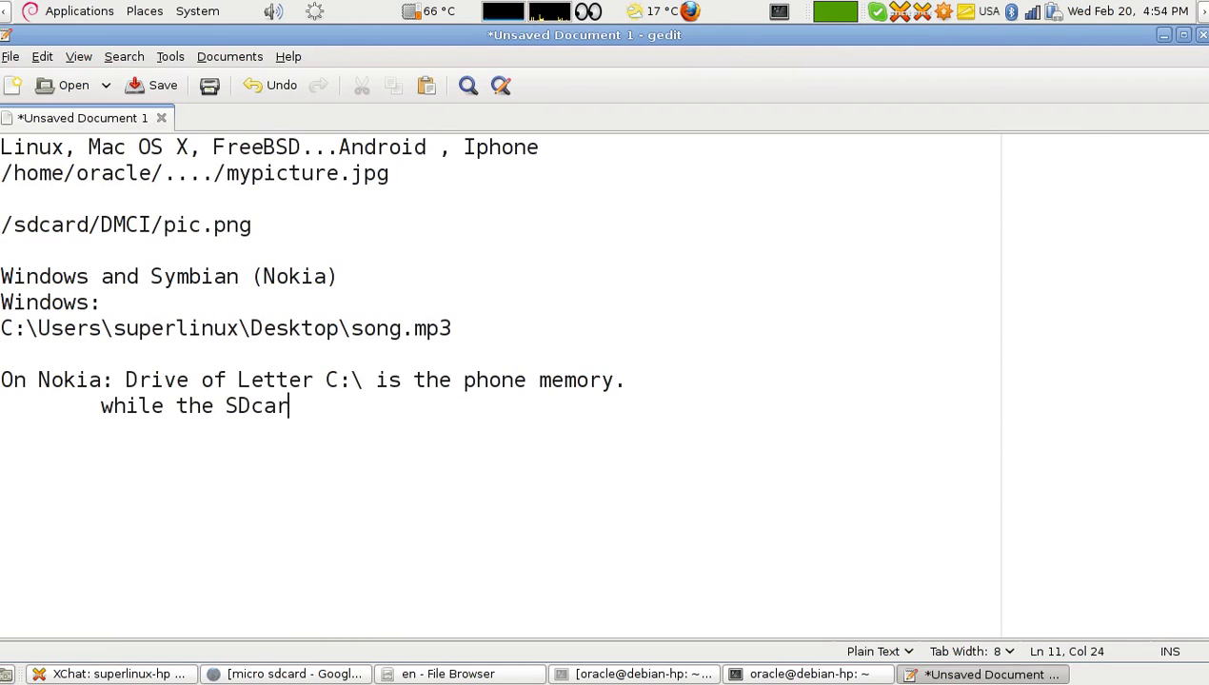
pyautogui.write('d is D')
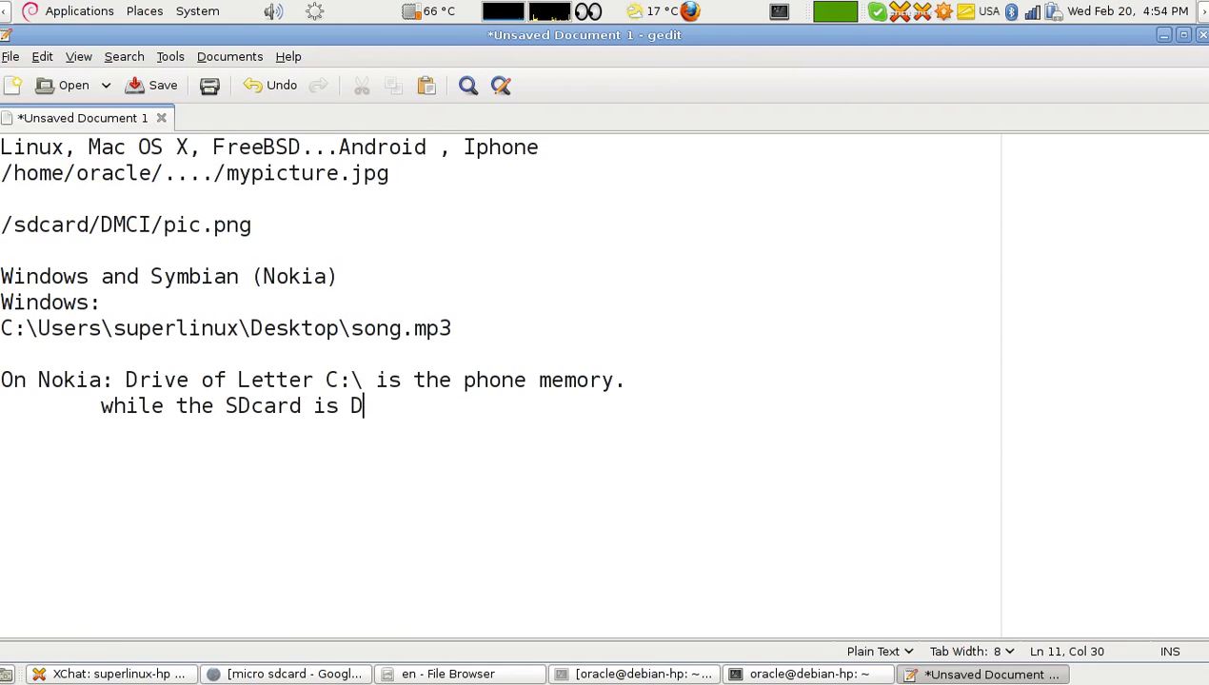
pyautogui.write('rive E:\\')
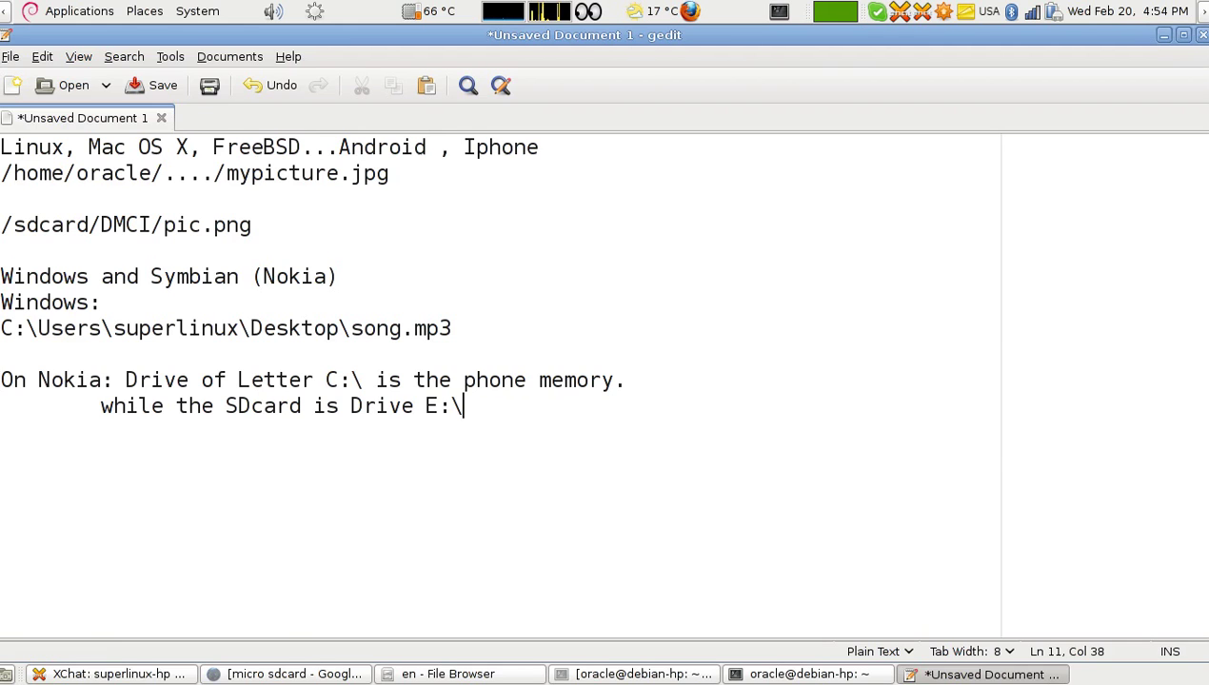
# Leave a blank line and write the command "/DCC send some_one_nick"
pyautogui.press('Return')
pyautogui.press('Return')
pyautogui.write('/DCC')
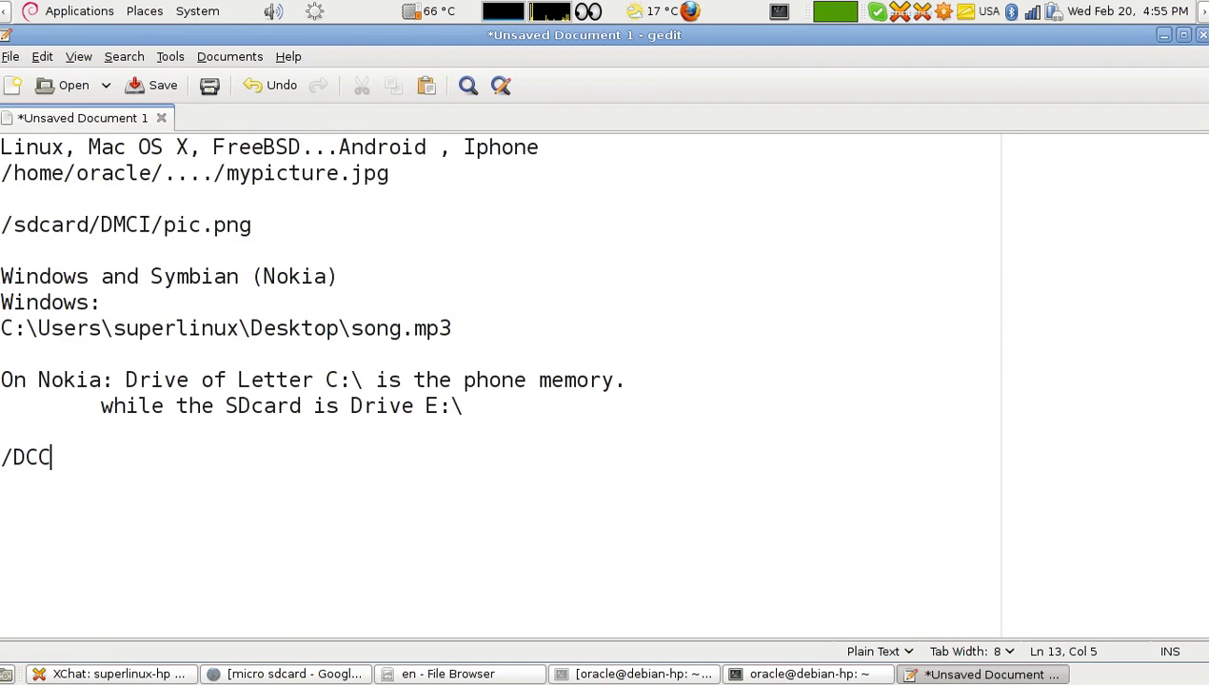
pyautogui.write(' send')
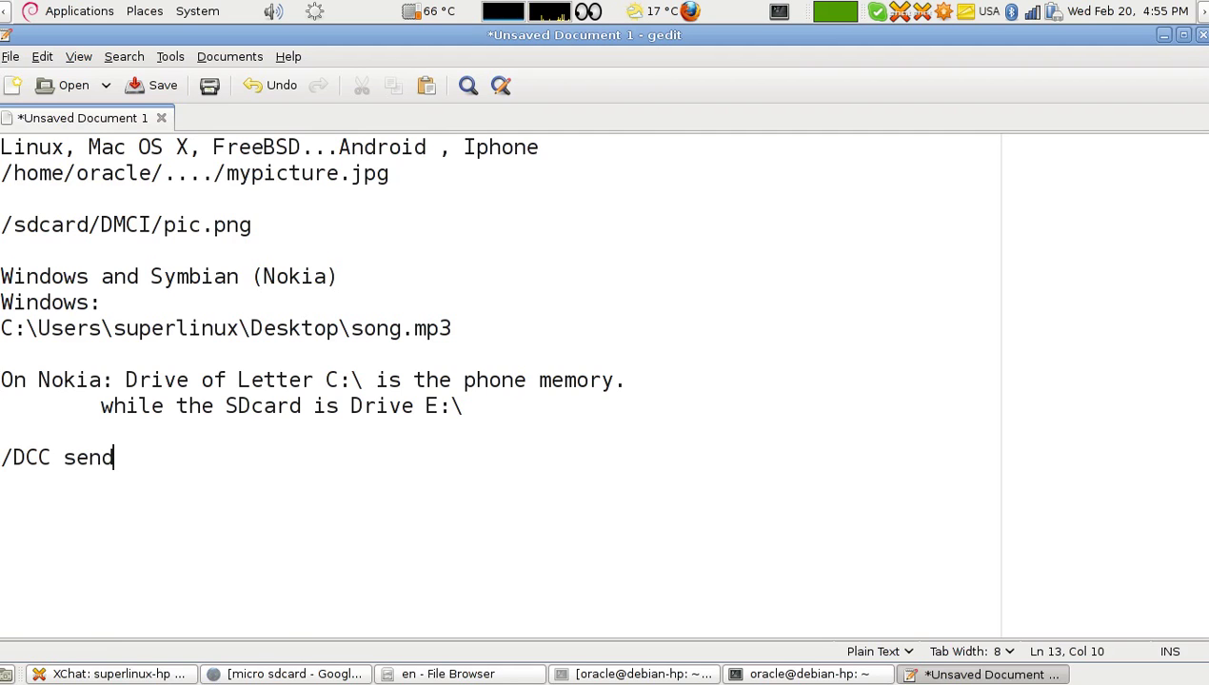
pyautogui.write(' the')
pyautogui.press('BackSpace')
pyautogui.press('BackSpace')
pyautogui.press('BackSpace')
pyautogui.write('someon')
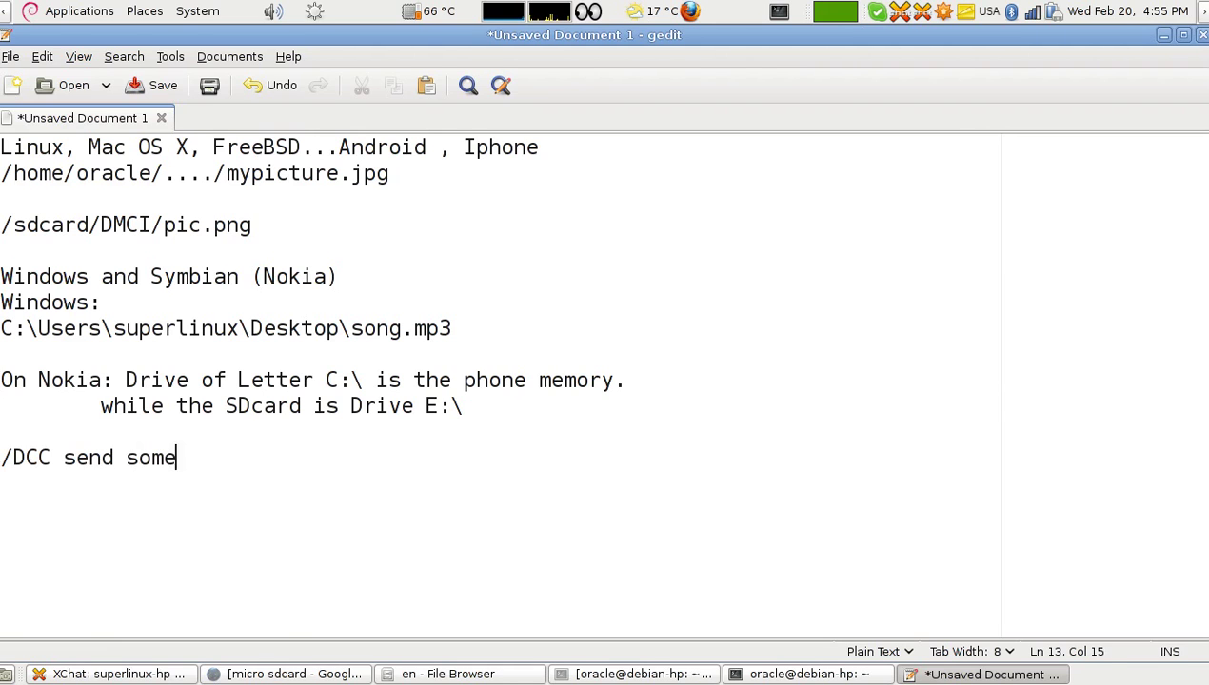
pyautogui.press('BackSpace')
pyautogui.press('BackSpace')
pyautogui.write('_one_n')
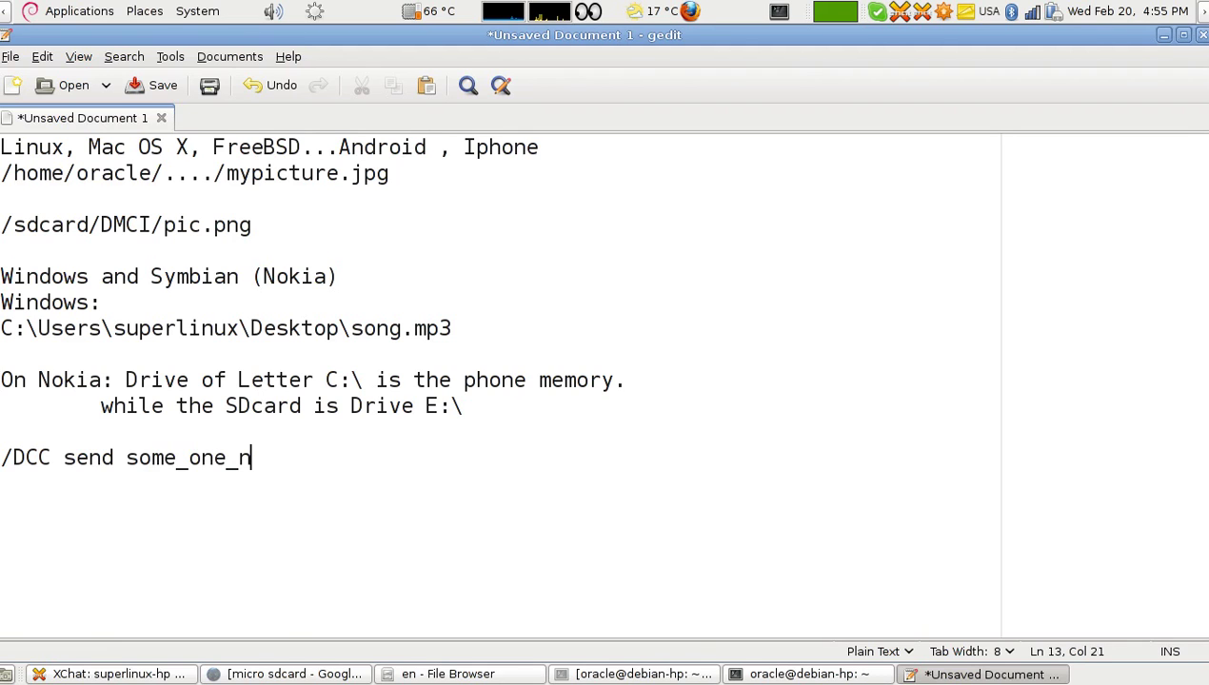
pyautogui.write('ick')
# Try to append a copy of the Windows song.mp3 path to the DCC send command, and undo the paste
pyautogui.doubleClick(125, 330)
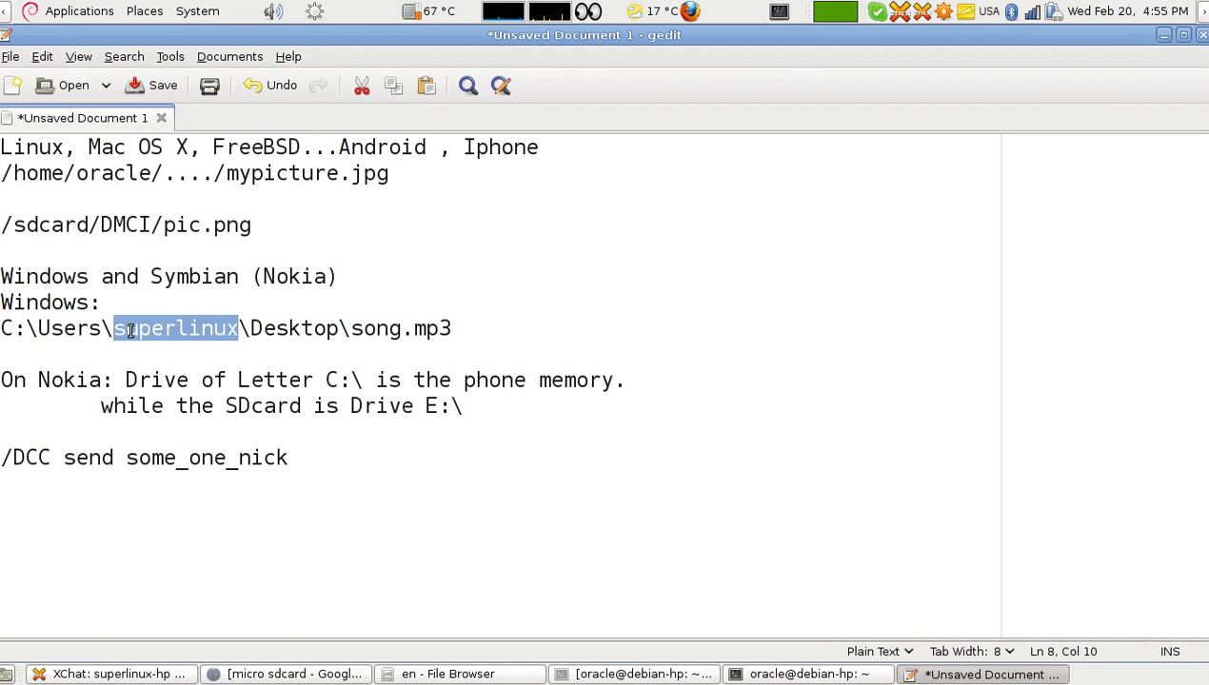
pyautogui.moveTo(123, 330); pyautogui.dragTo(130, 331)
pyautogui.tripleClick(130, 330)
pyautogui.hotkey('ctrl', 'c')
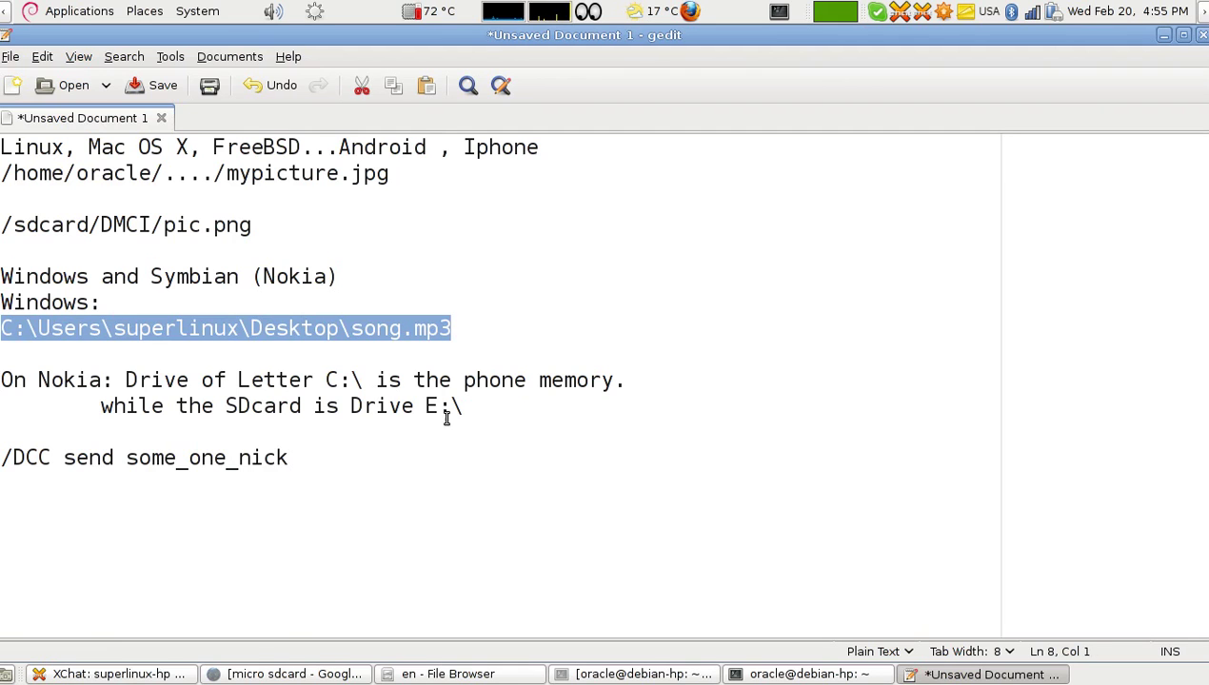
pyautogui.click(346, 459)
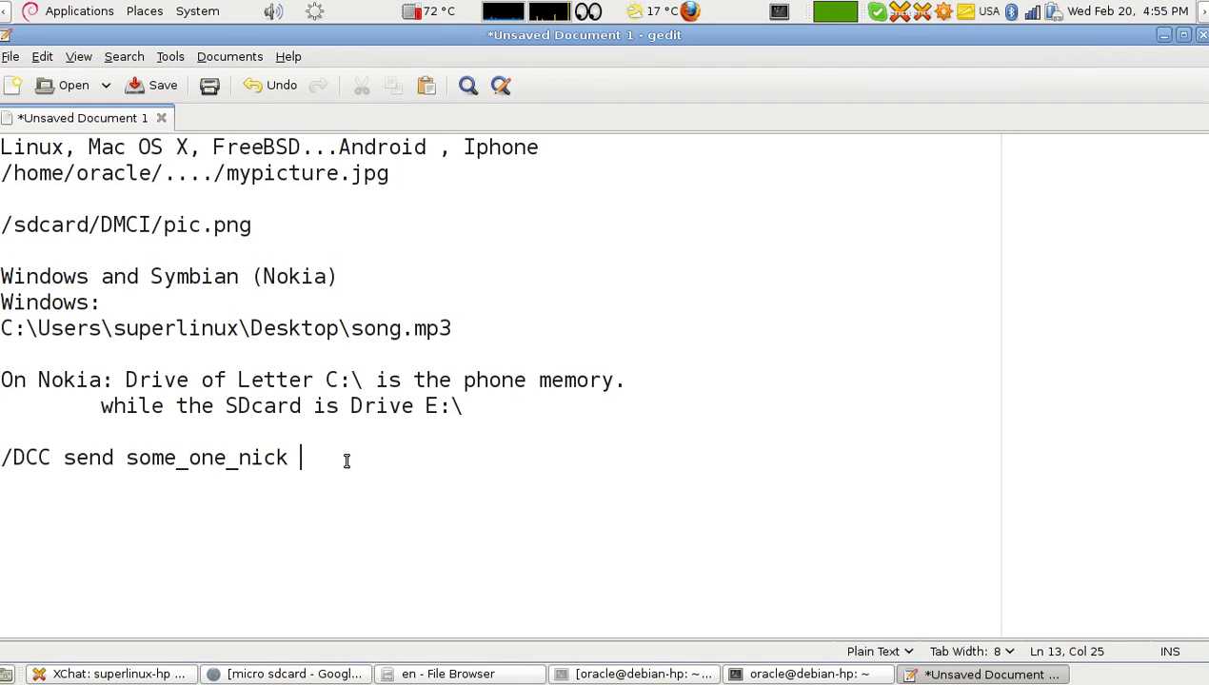
pyautogui.hotkey('ctrl', 'v')
pyautogui.hotkey('ctrl', 'z')
# Append a copy of the Linux path "/home/oracle/..../mypicture.jpg" to the end of the DCC send command
pyautogui.tripleClick(287, 174)
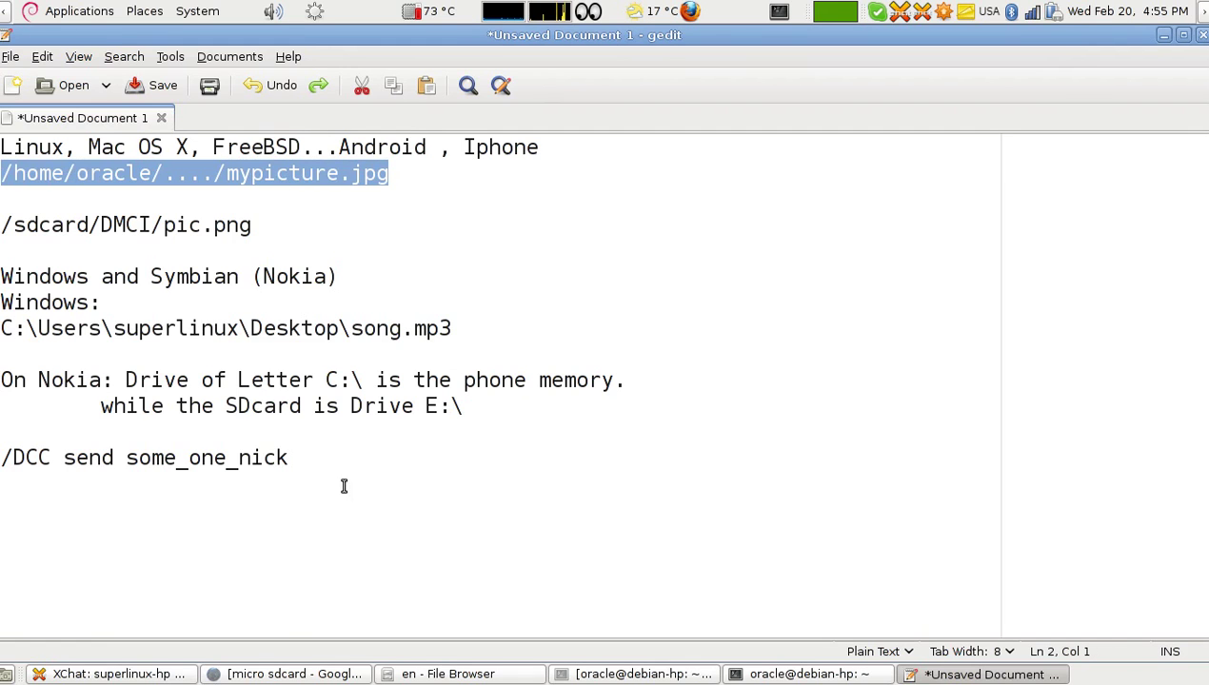
pyautogui.middleClick(398, 449)
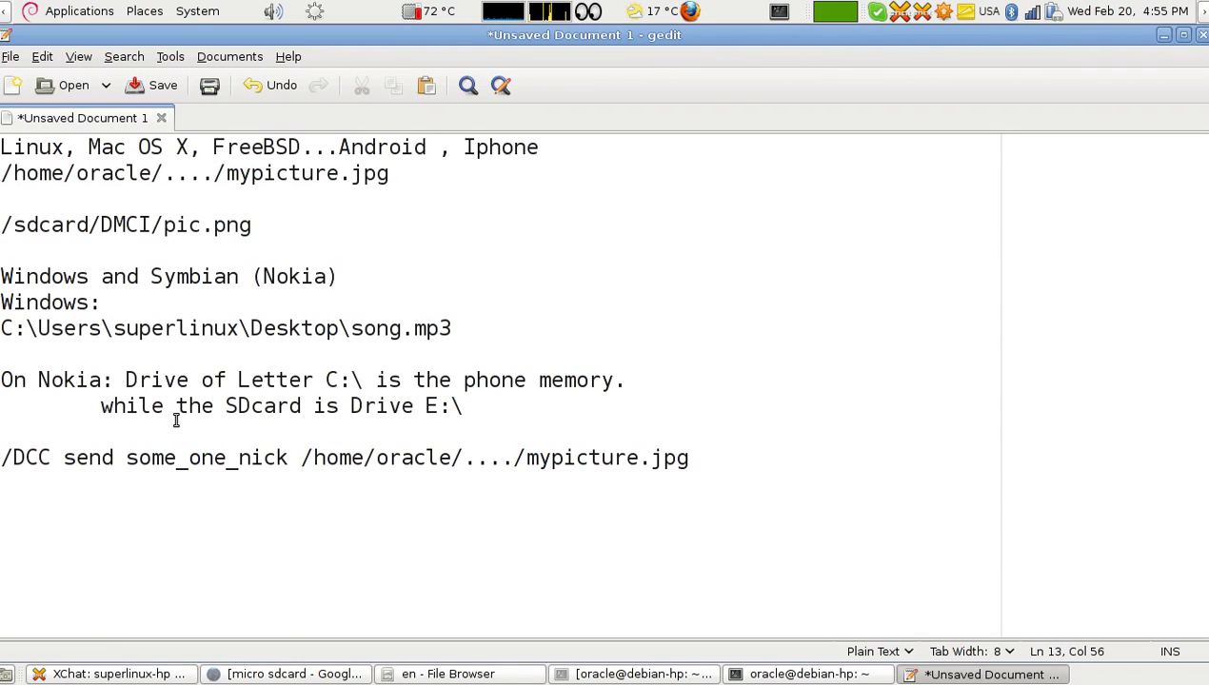
pyautogui.click(64, 458)
pyautogui.write('p')
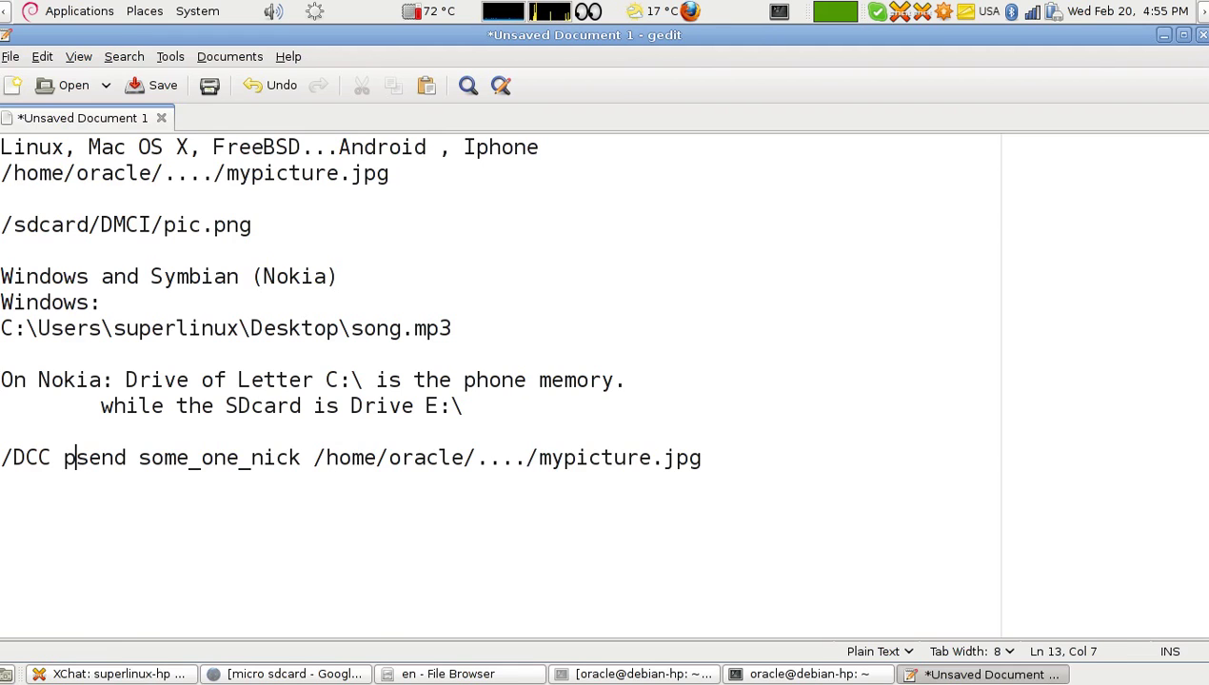
pyautogui.press('BackSpace')
# Leave a blank line below the DCC send command and add the heading "To recieve the file:"
pyautogui.press('End')
pyautogui.press('Return')
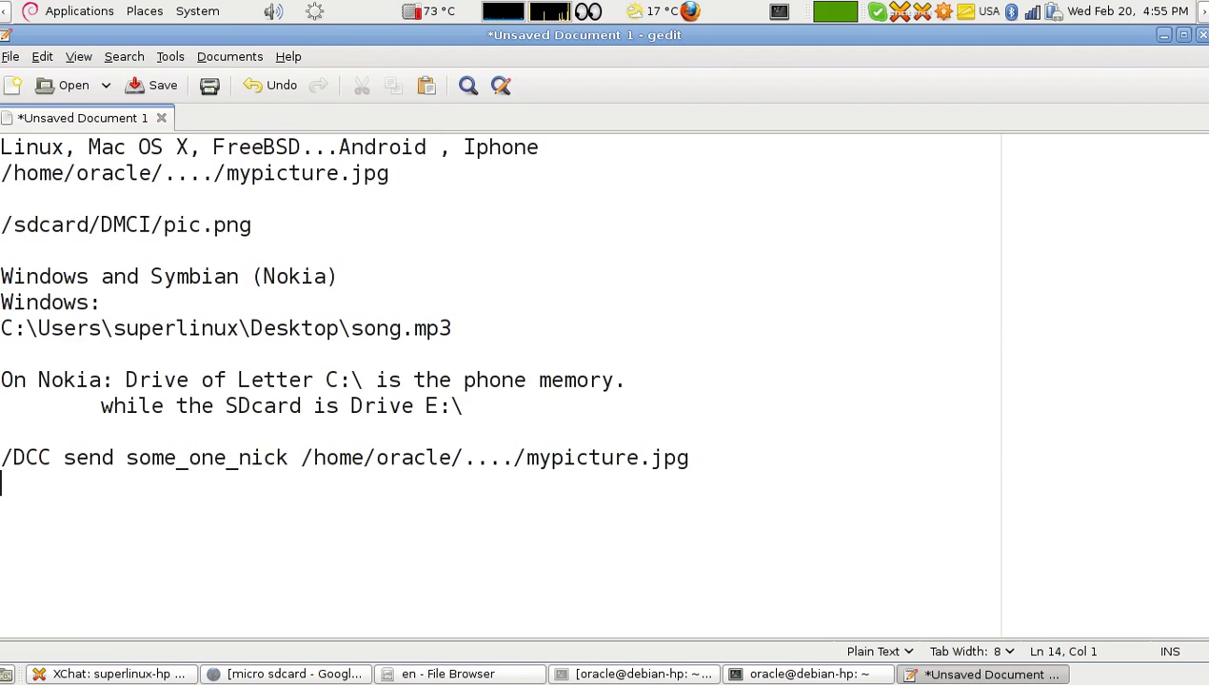
pyautogui.press('Return')
pyautogui.write('To re')
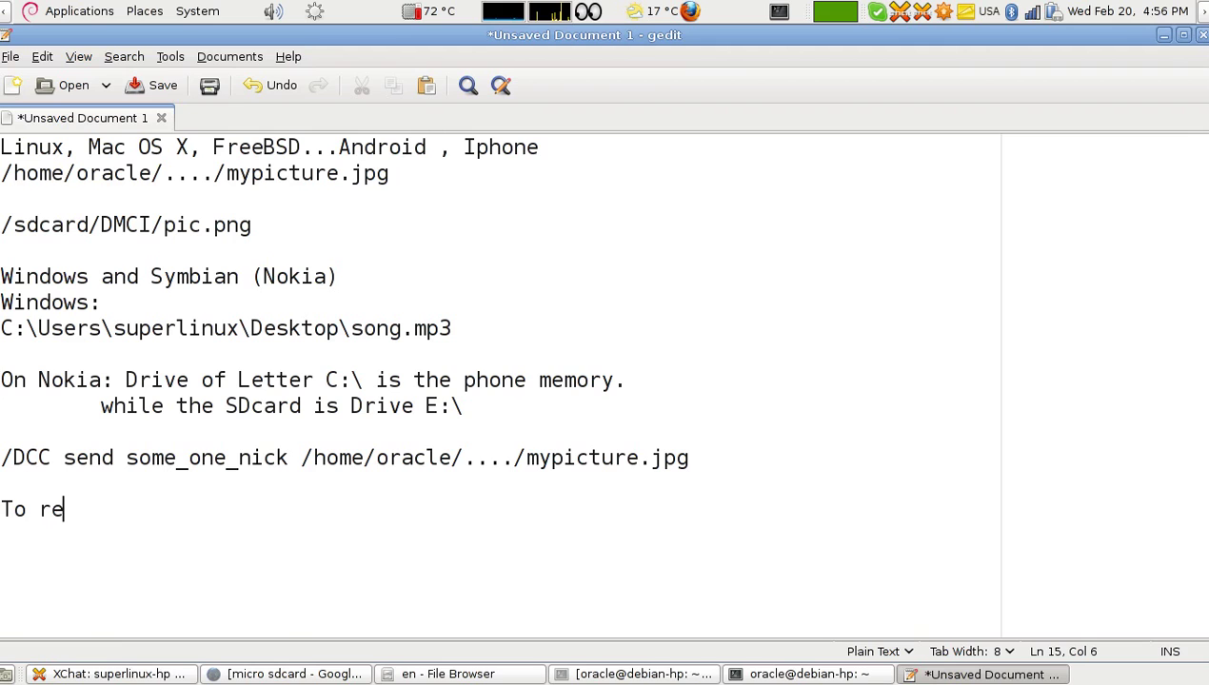
pyautogui.write('ciev')
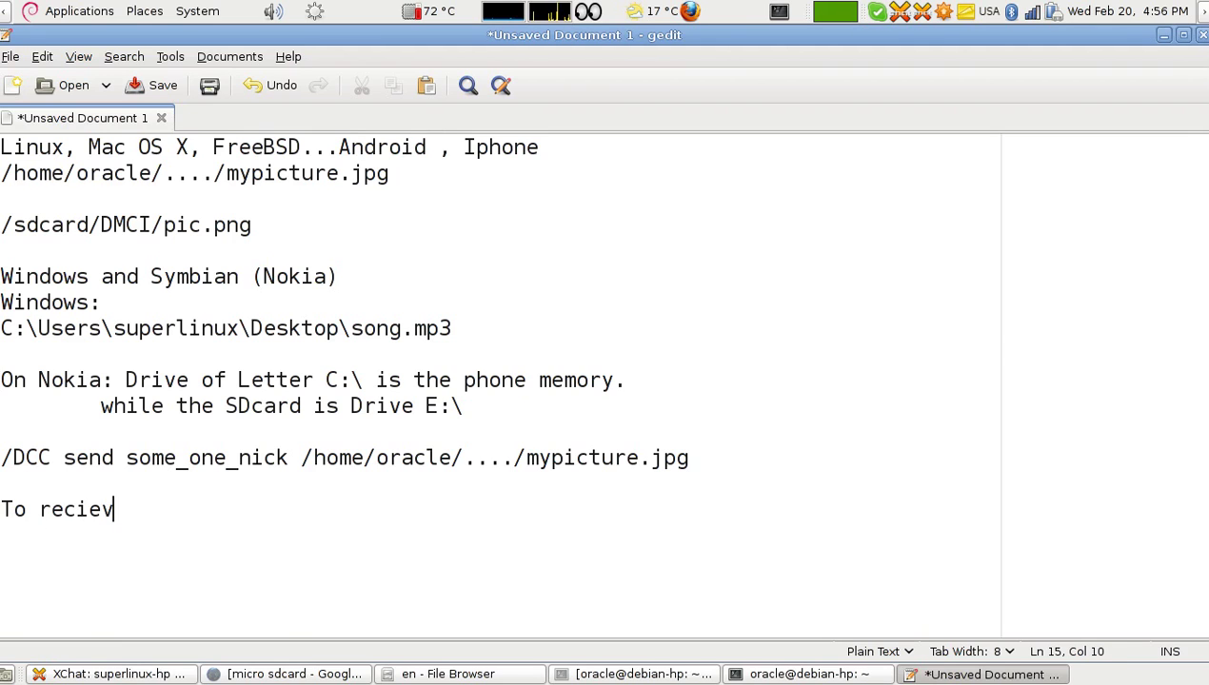
pyautogui.write('e the file:')
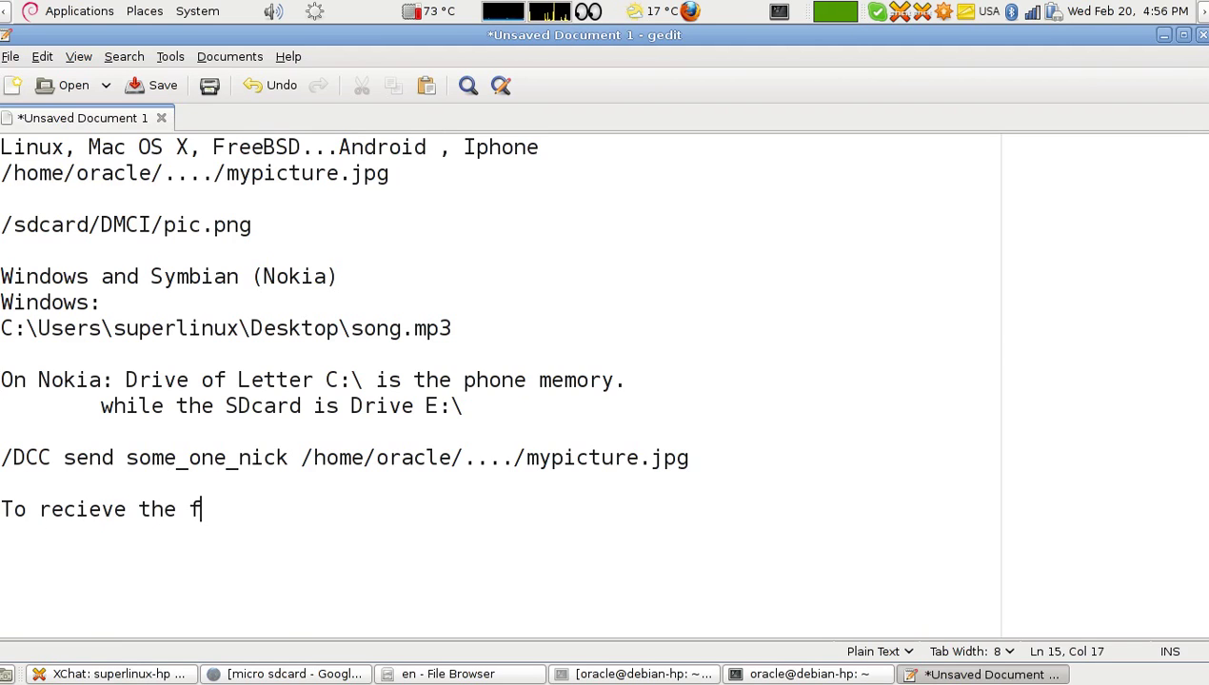
# Leave a blank line below the heading and write the command "/DCC get superlinux"
pyautogui.press('Return')
pyautogui.press('Return')
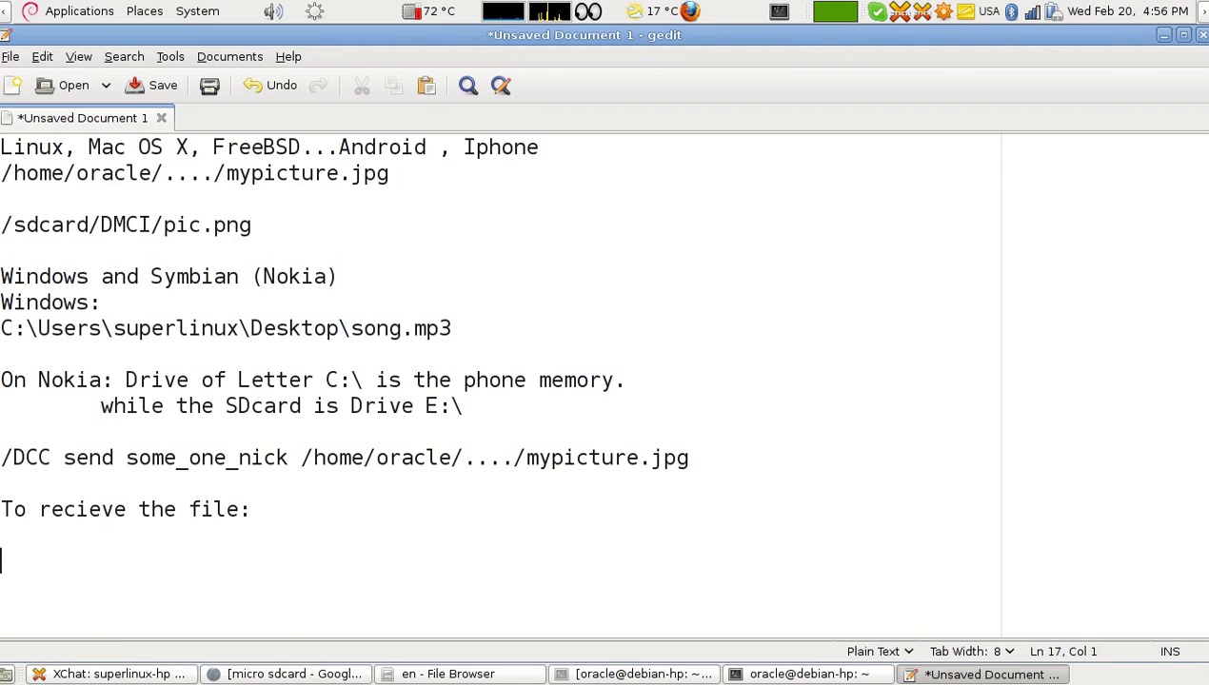
pyautogui.write('/DCC')
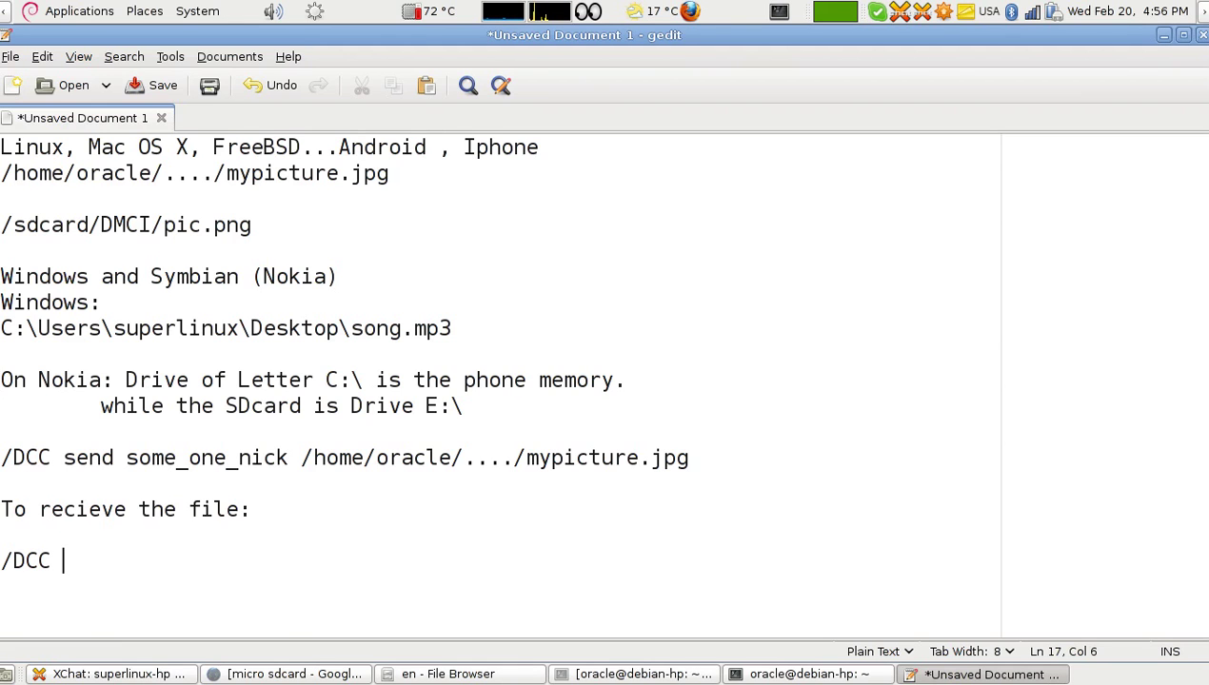
pyautogui.write(' get ')
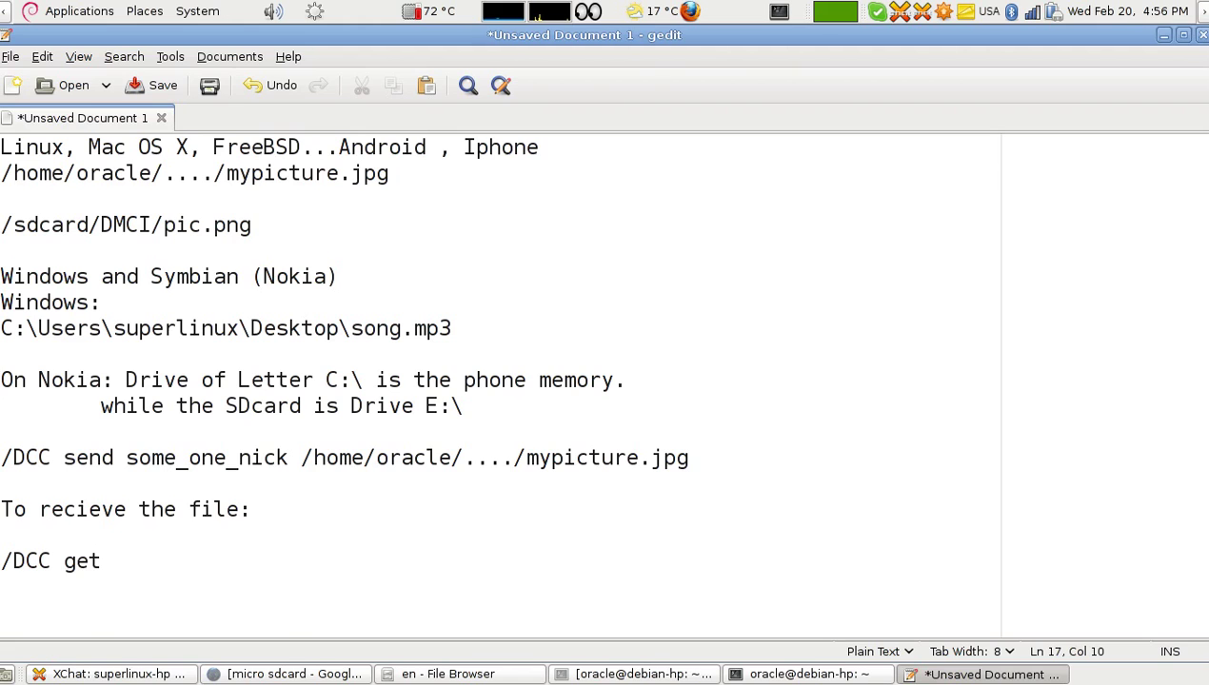
pyautogui.write('superlini')
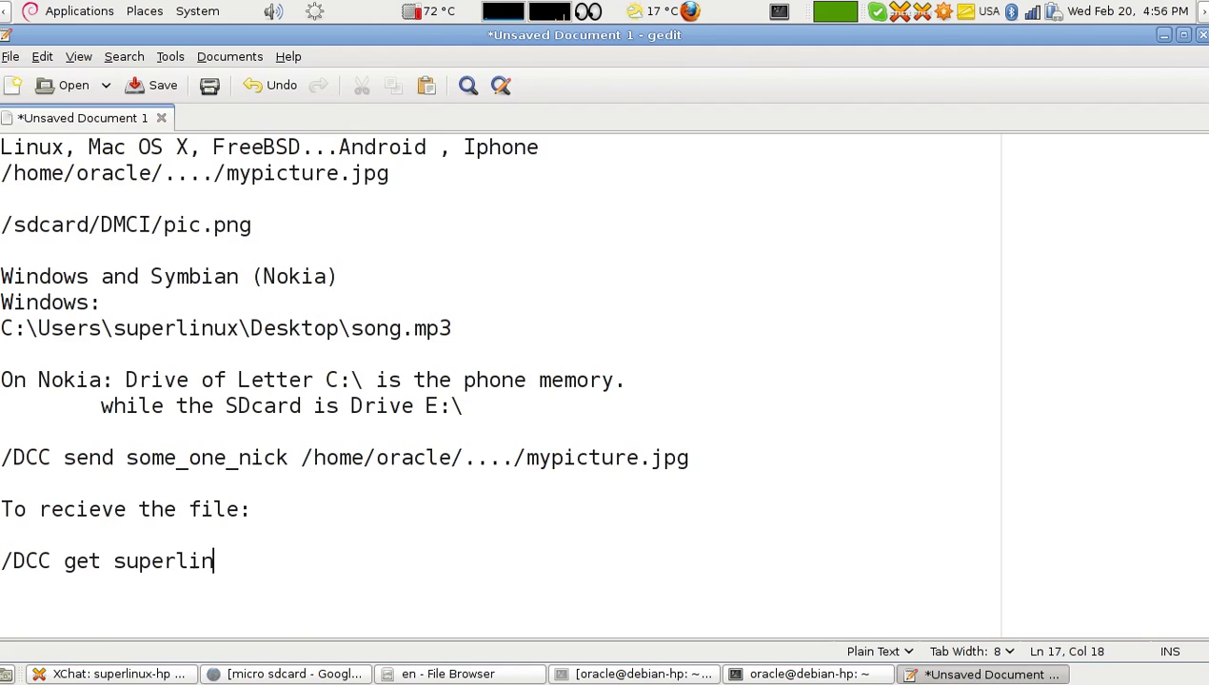
pyautogui.write('ux')
pyautogui.rightClick(63, 457)
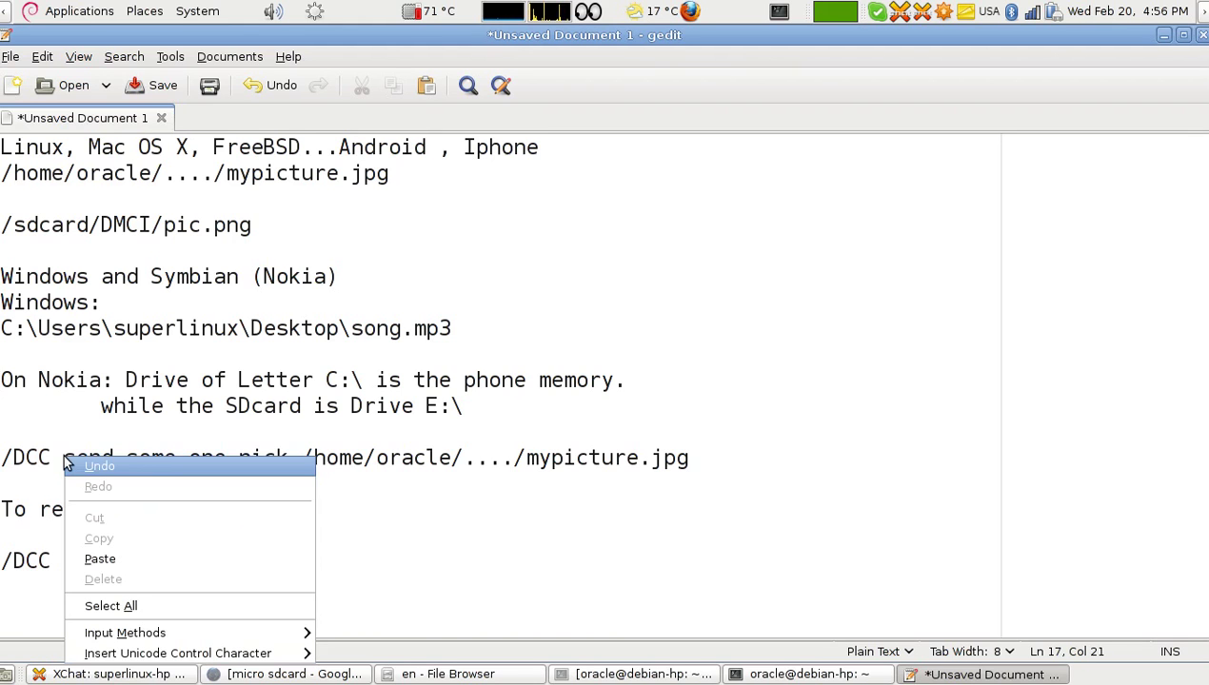
pyautogui.press('Escape')
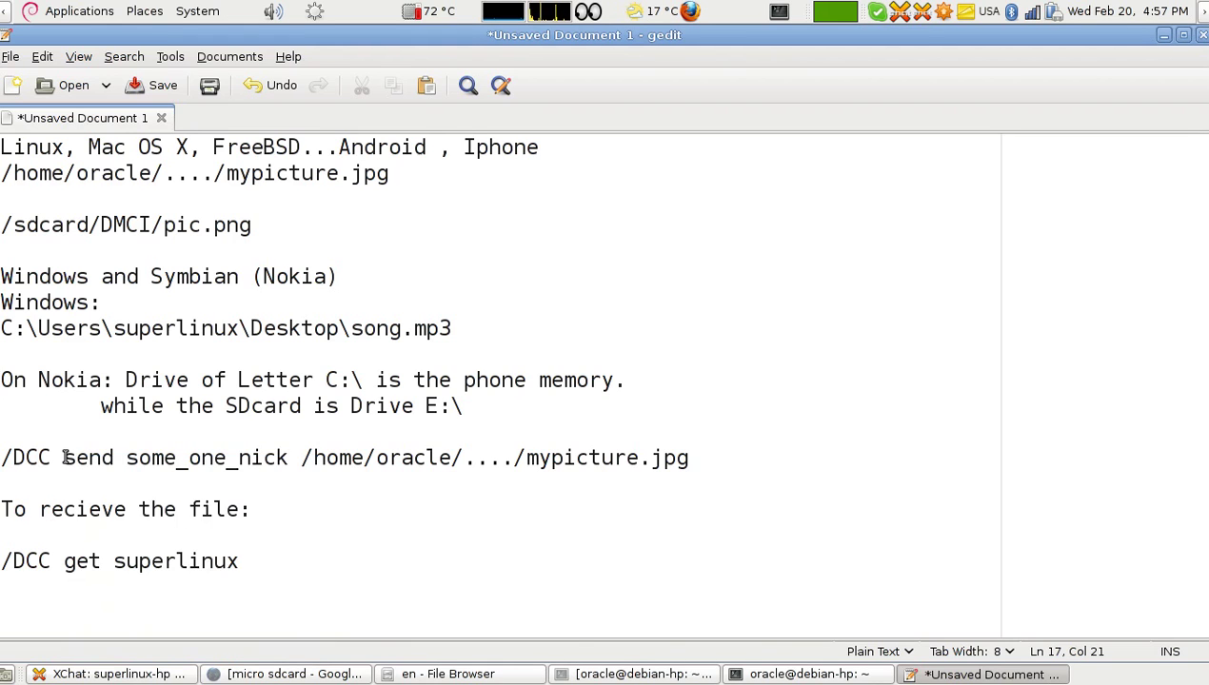